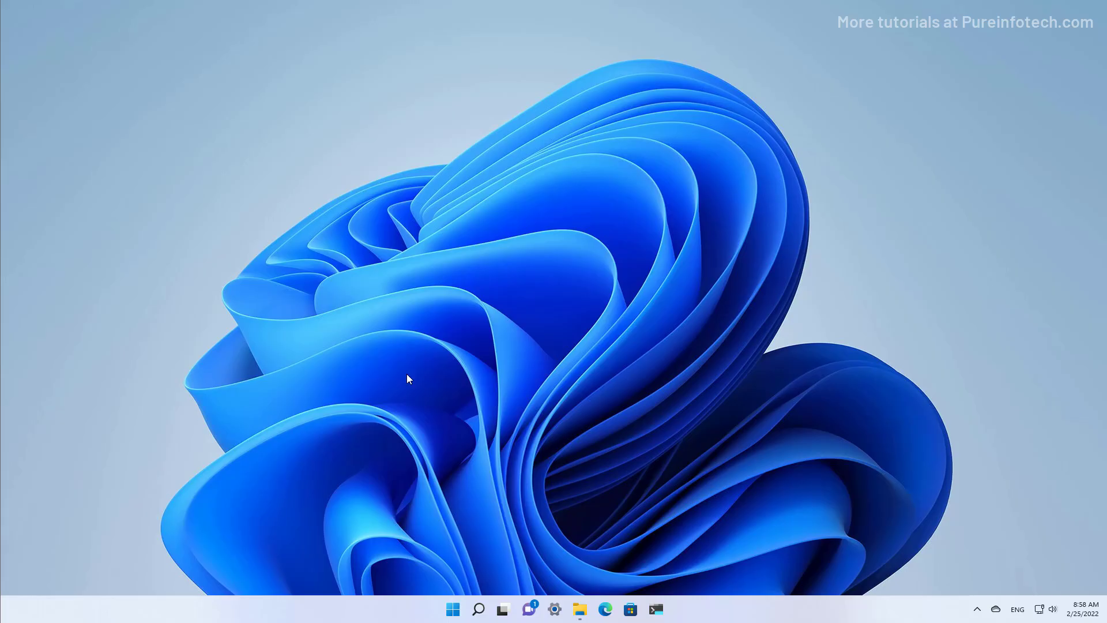
Launch netplwiz from Start and uncheck 'Users must enter a user name and password to use this computer'
{"action": "key", "text": "super"}
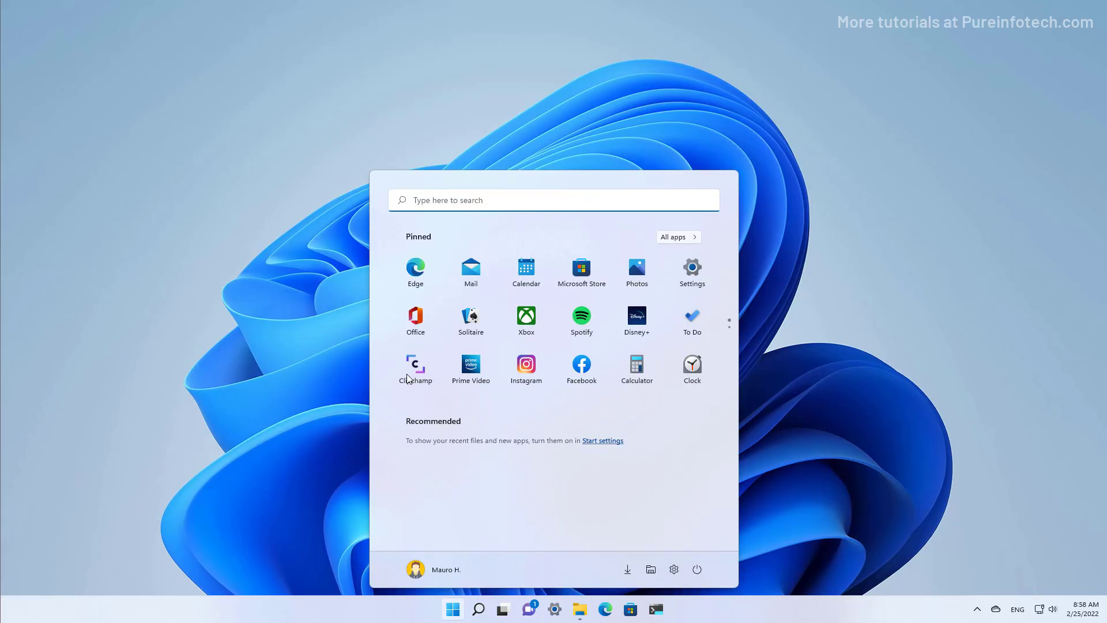
{"action": "type", "text": "netp"}
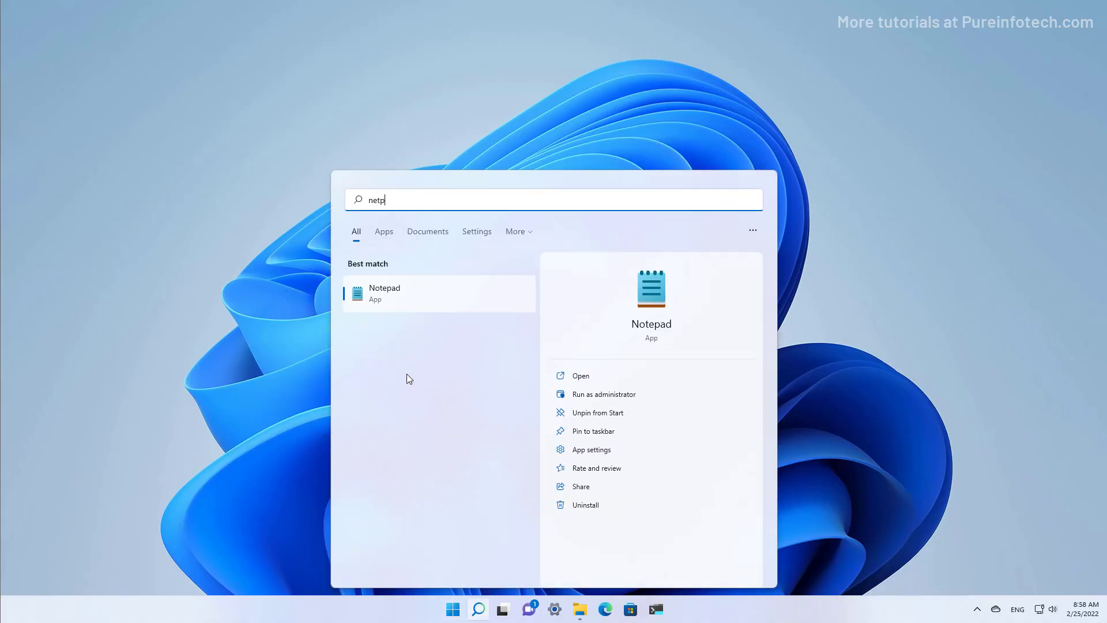
{"action": "type", "text": "lwi"}
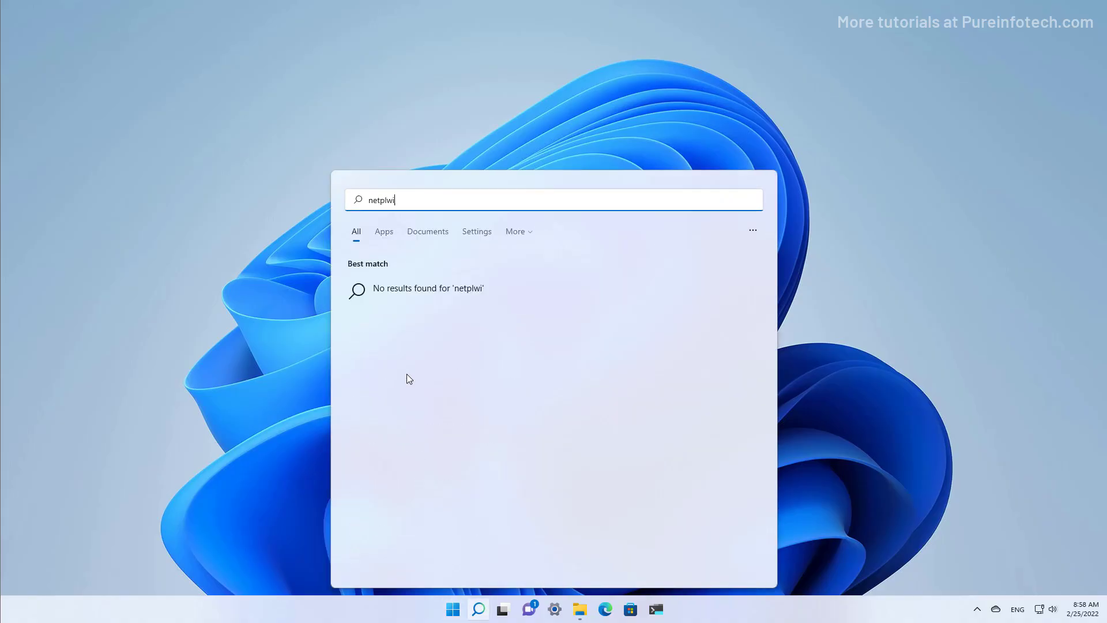
{"action": "type", "text": "z"}
{"action": "left_click", "coordinate": [403, 296]}
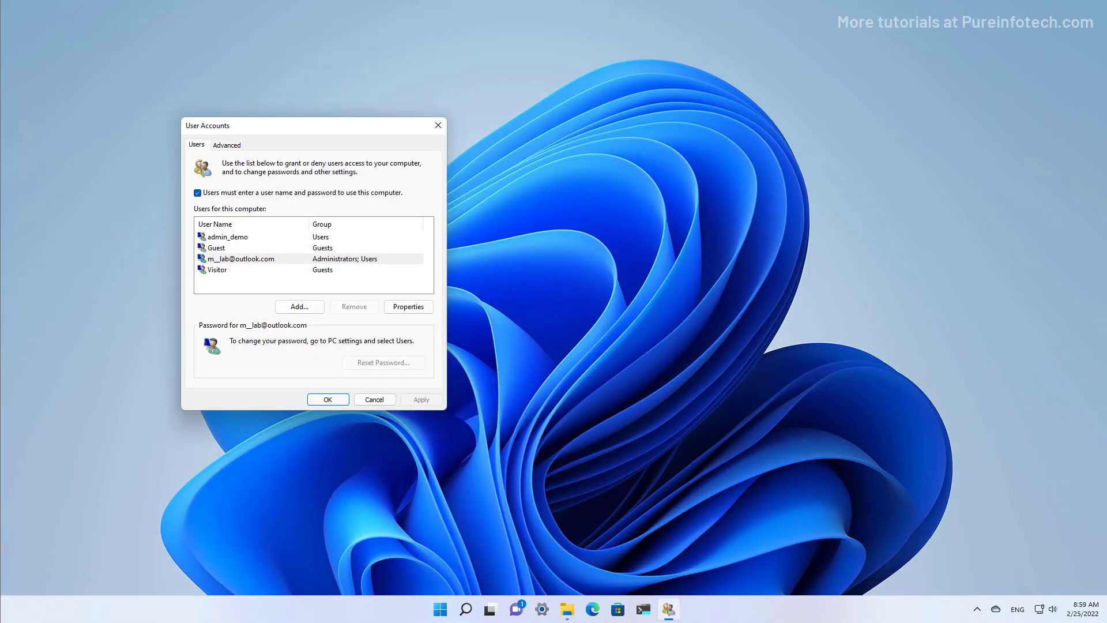
{"action": "left_click", "coordinate": [199, 194]}
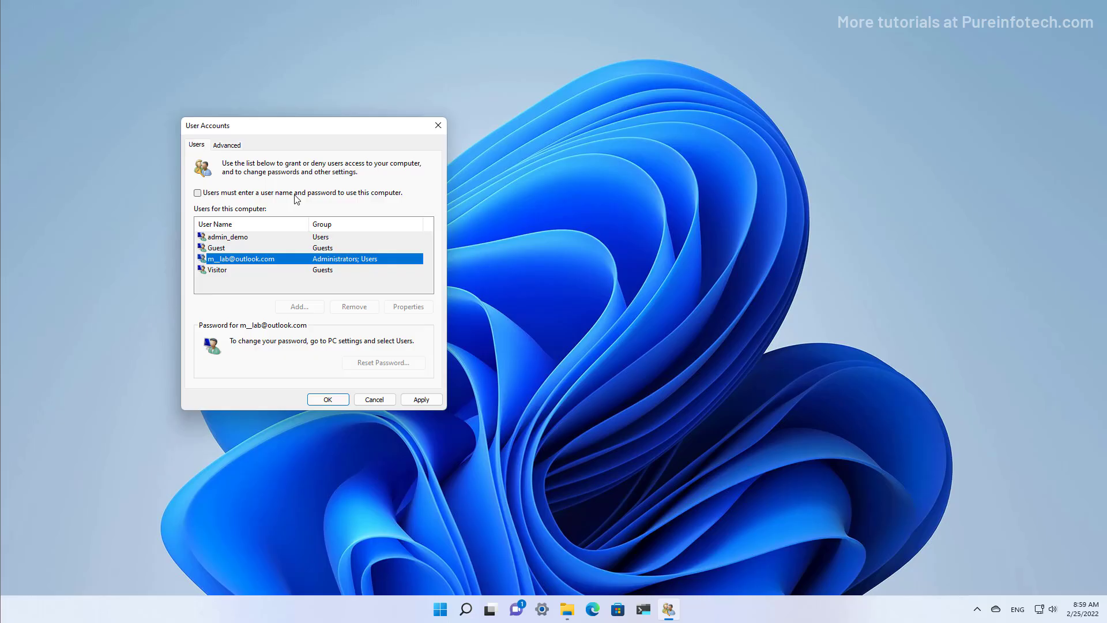
{"action": "left_click", "coordinate": [542, 611]}
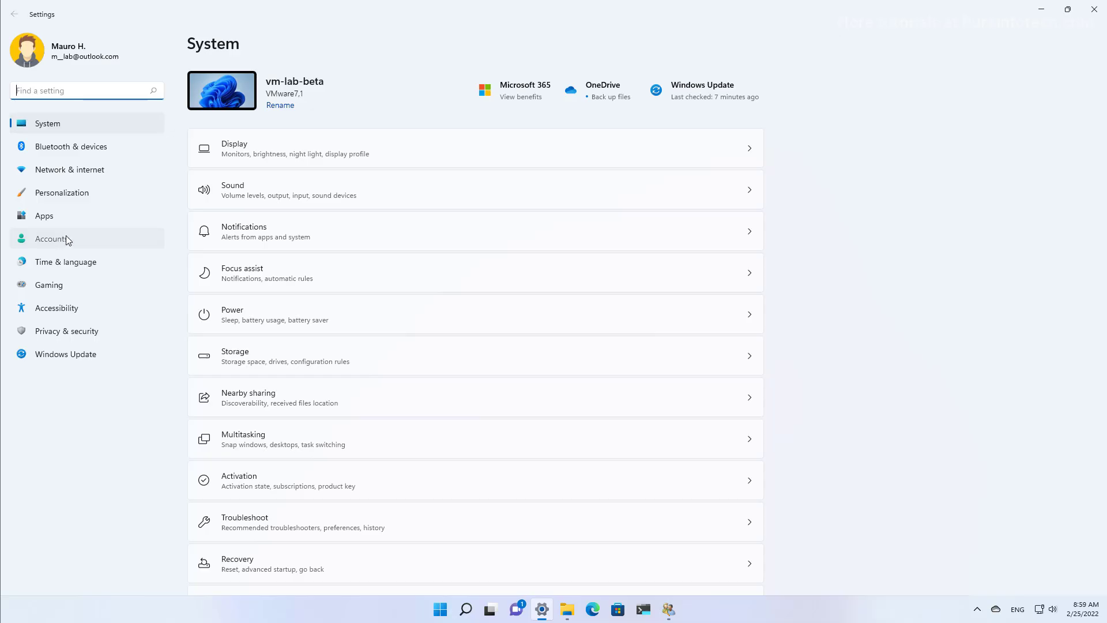
{"action": "left_click", "coordinate": [65, 239]}
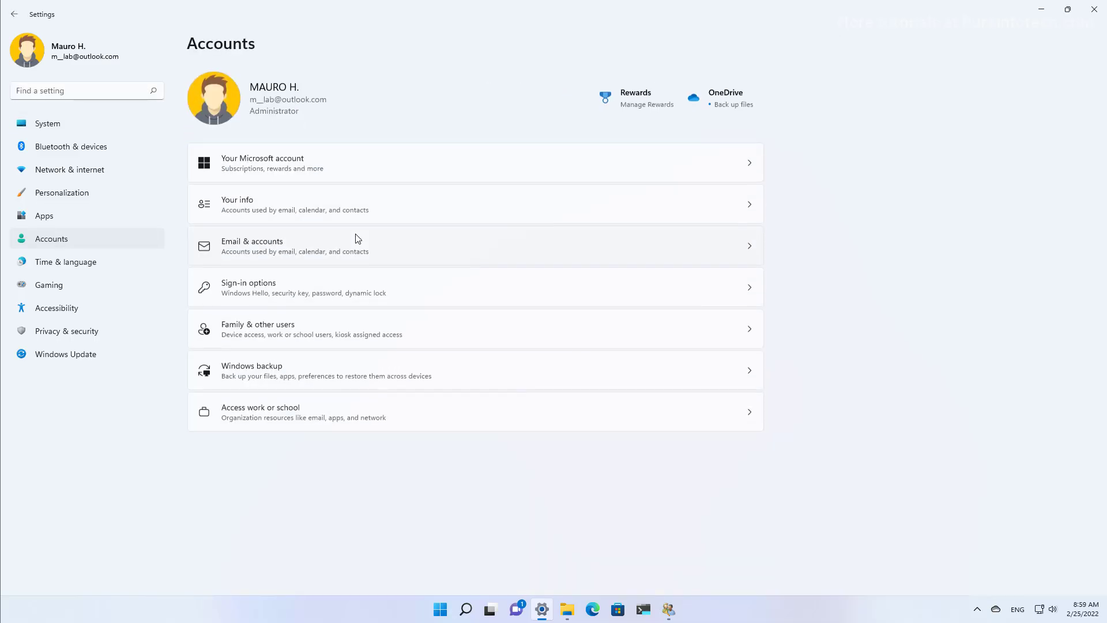
{"action": "left_click", "coordinate": [304, 298]}
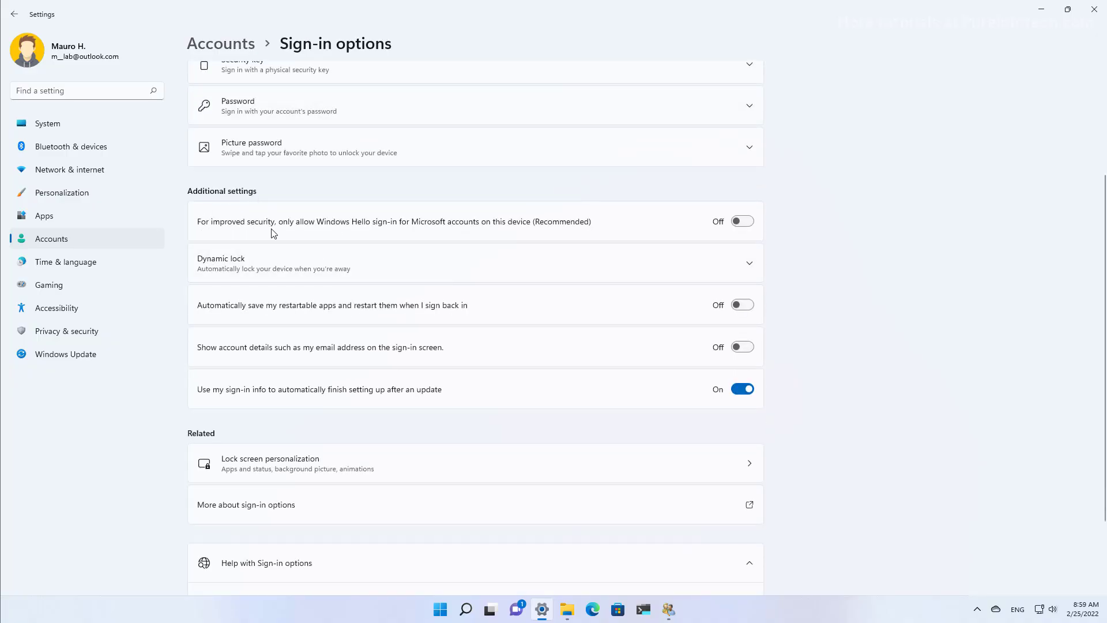
{"action": "left_click", "coordinate": [749, 223]}
{"action": "left_click", "coordinate": [749, 224]}
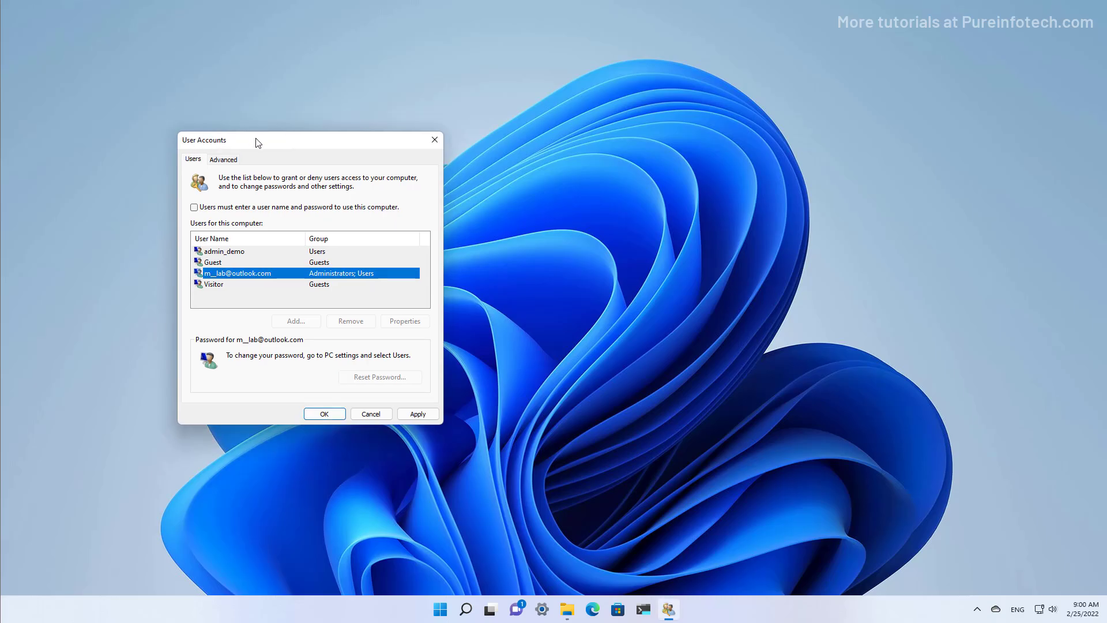
Apply the change, confirm the automatic sign-in user name and password, and close User Accounts with OK
{"action": "left_click", "coordinate": [418, 414]}
{"action": "left_click_drag", "start_coordinate": [339, 228], "coordinate": [286, 219]}
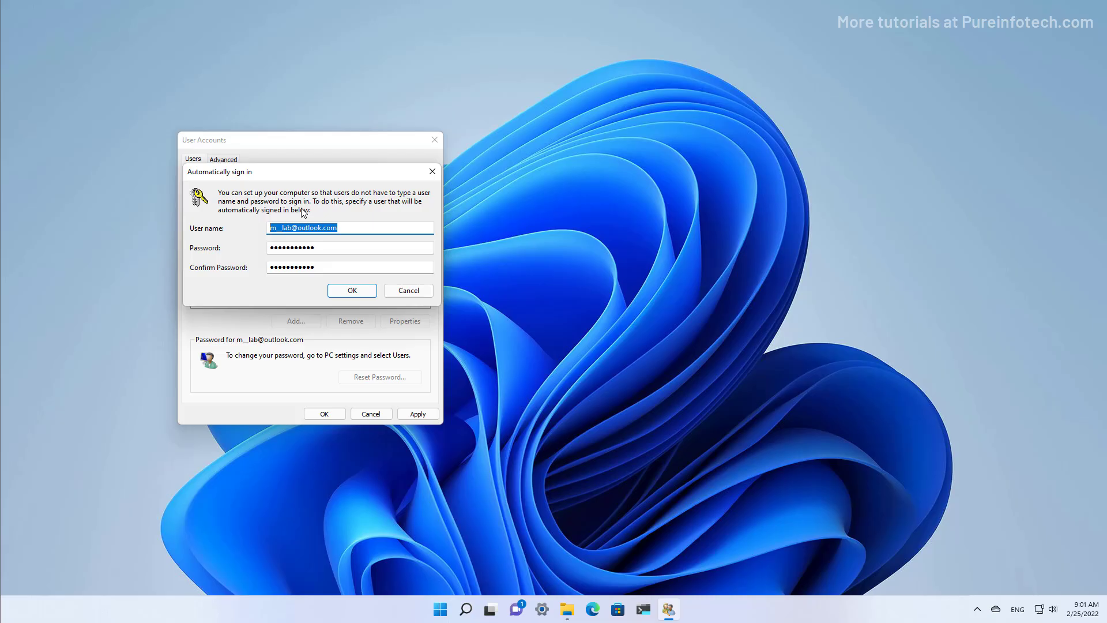
{"action": "left_click", "coordinate": [331, 247]}
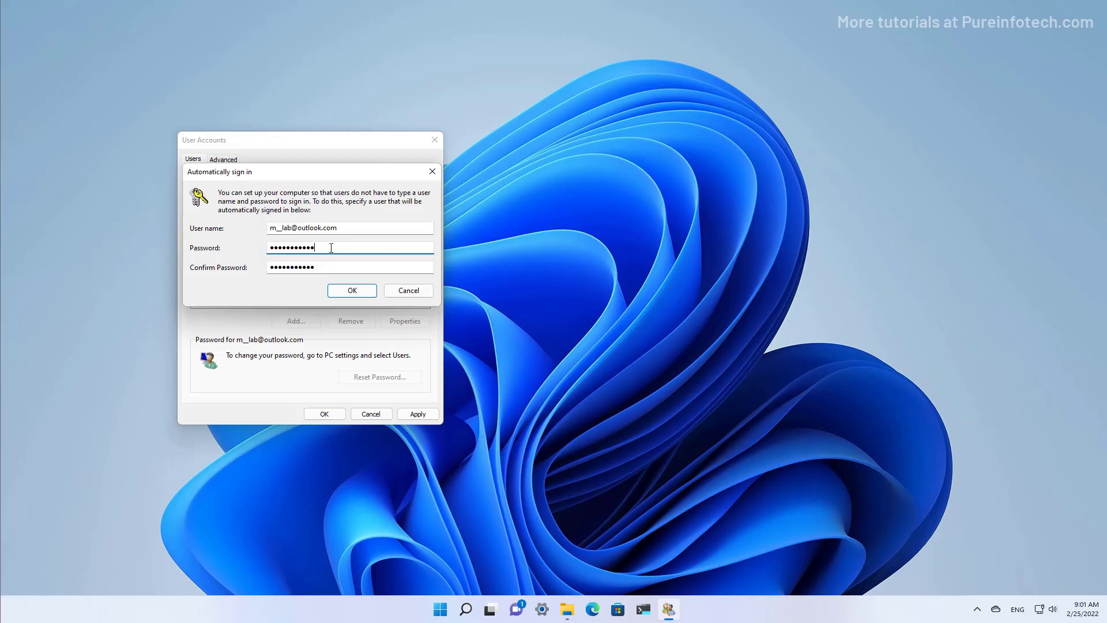
{"action": "left_click", "coordinate": [347, 292]}
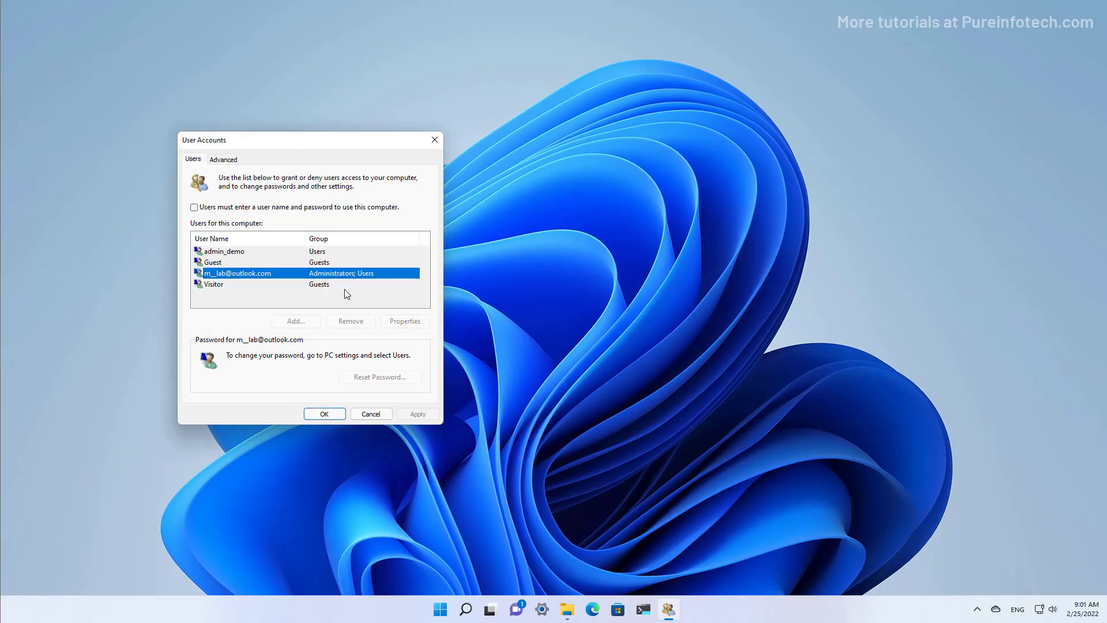
{"action": "left_click", "coordinate": [325, 413]}
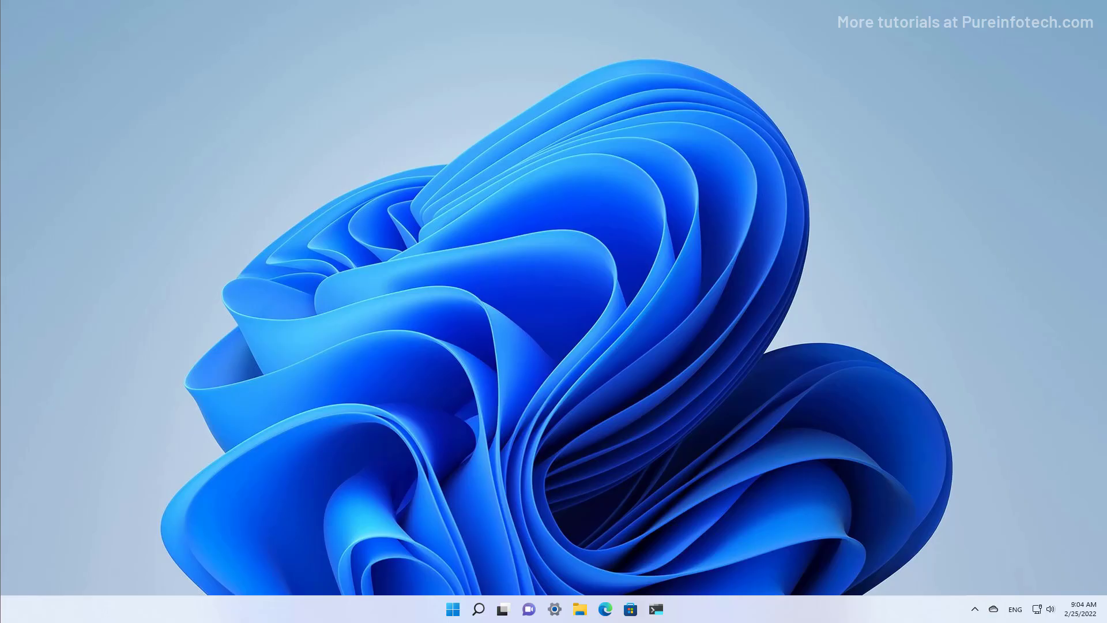
{"action": "left_click", "coordinate": [552, 608]}
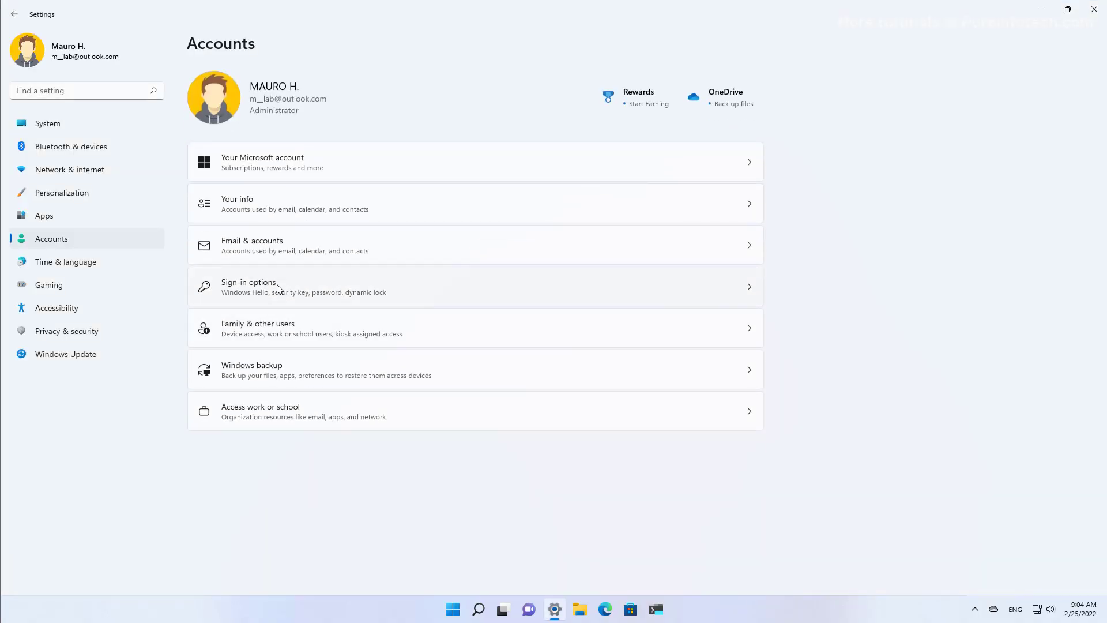
{"action": "left_click", "coordinate": [277, 286]}
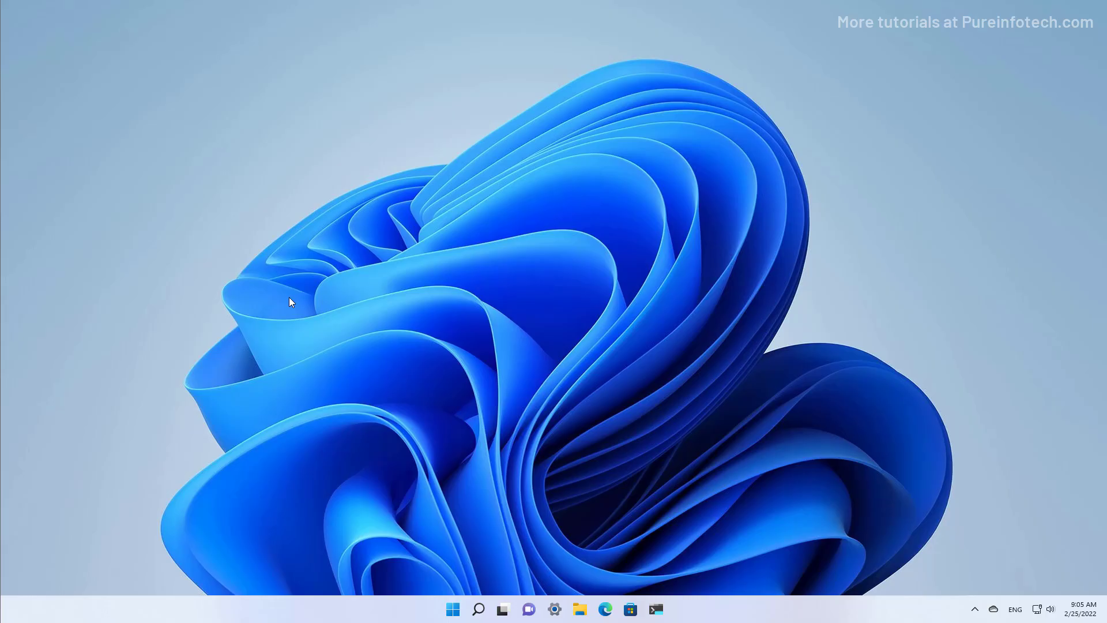
Launch Settings from a Start search for 'settings' and go to Accounts › Your info
{"action": "key", "text": "super"}
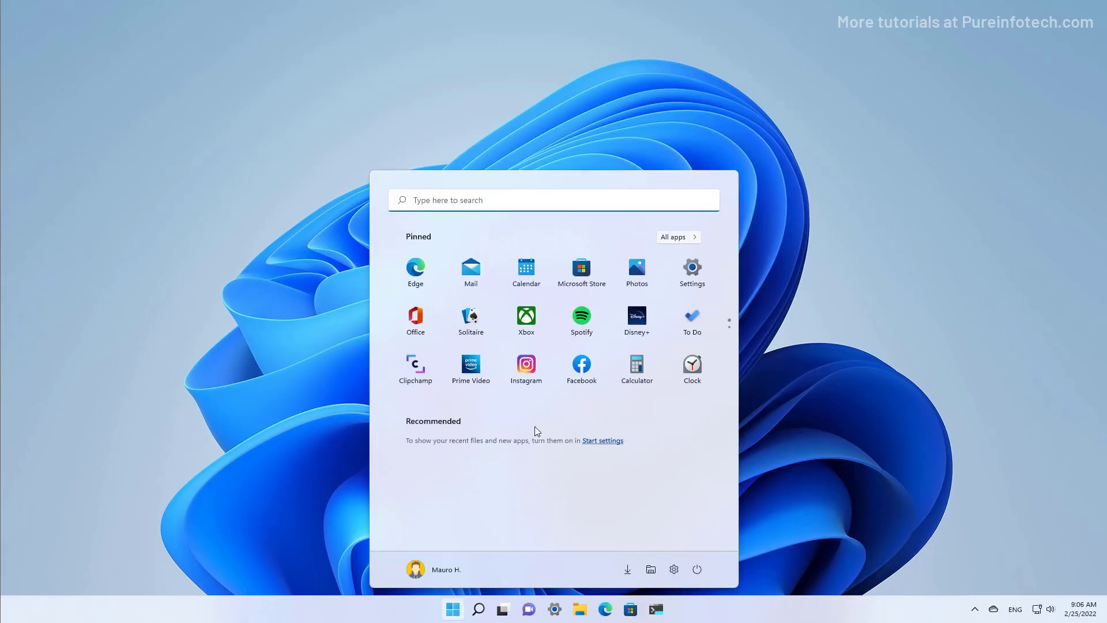
{"action": "type", "text": "settings"}
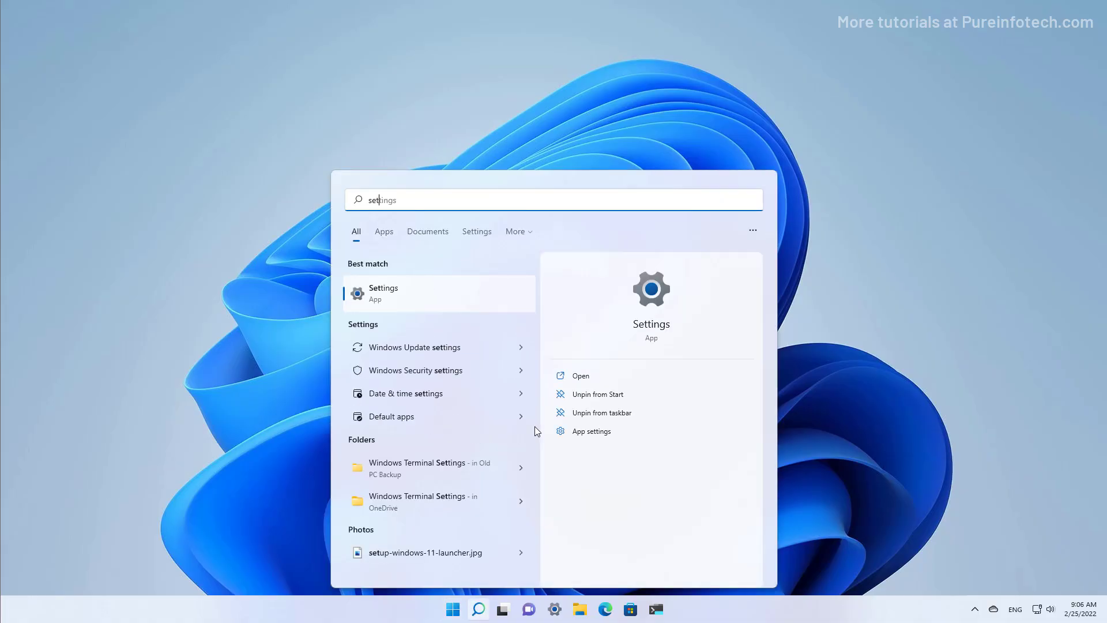
{"action": "left_click", "coordinate": [465, 292]}
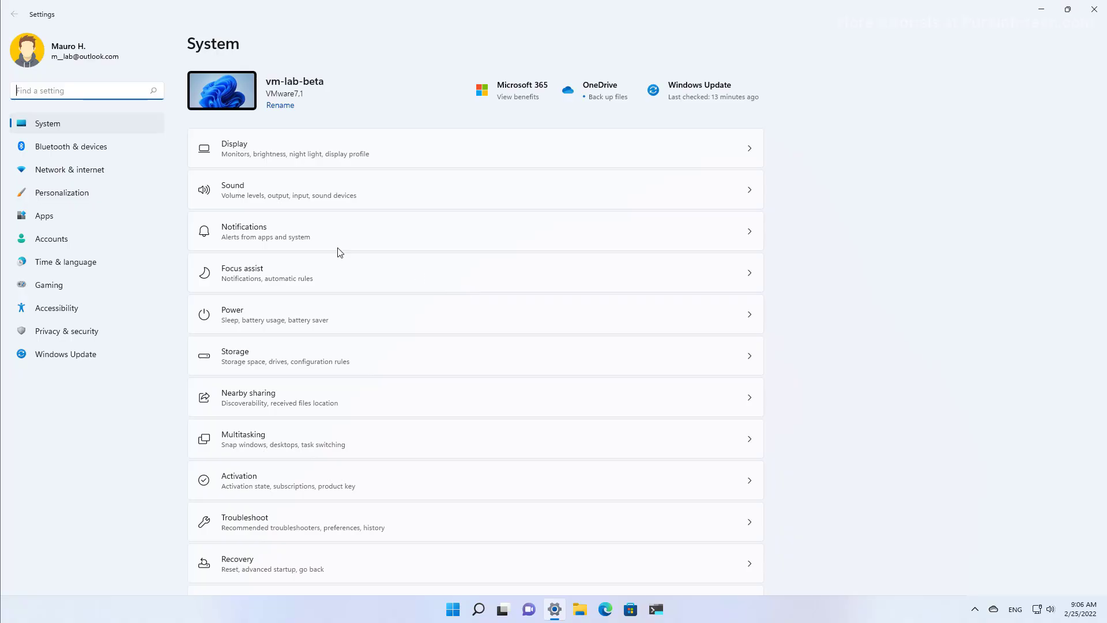
{"action": "left_click", "coordinate": [159, 236]}
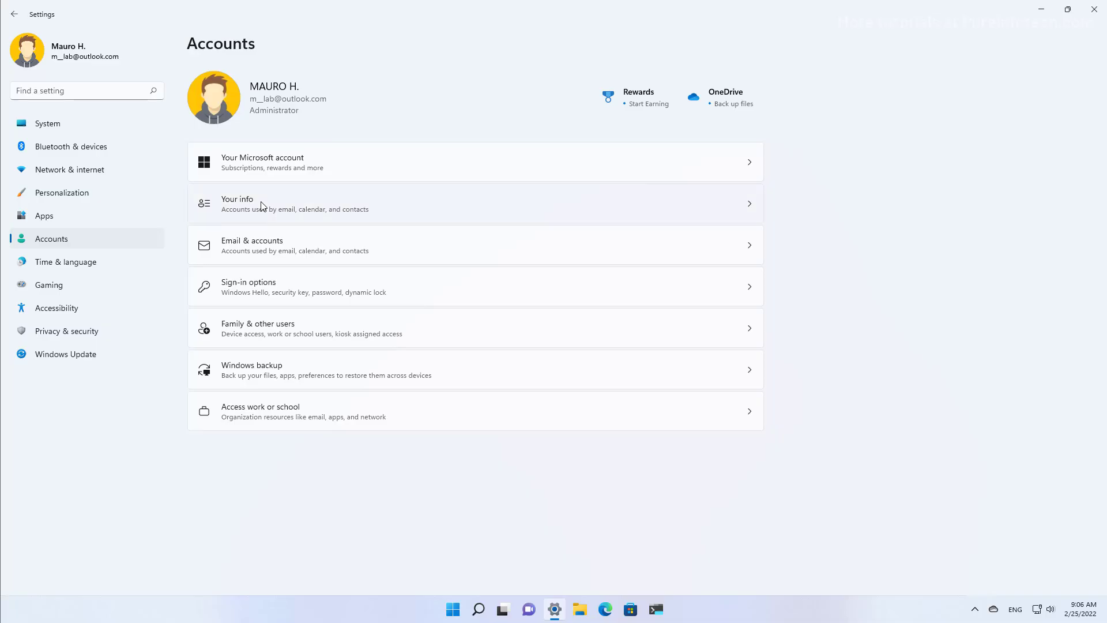
{"action": "left_click", "coordinate": [263, 207]}
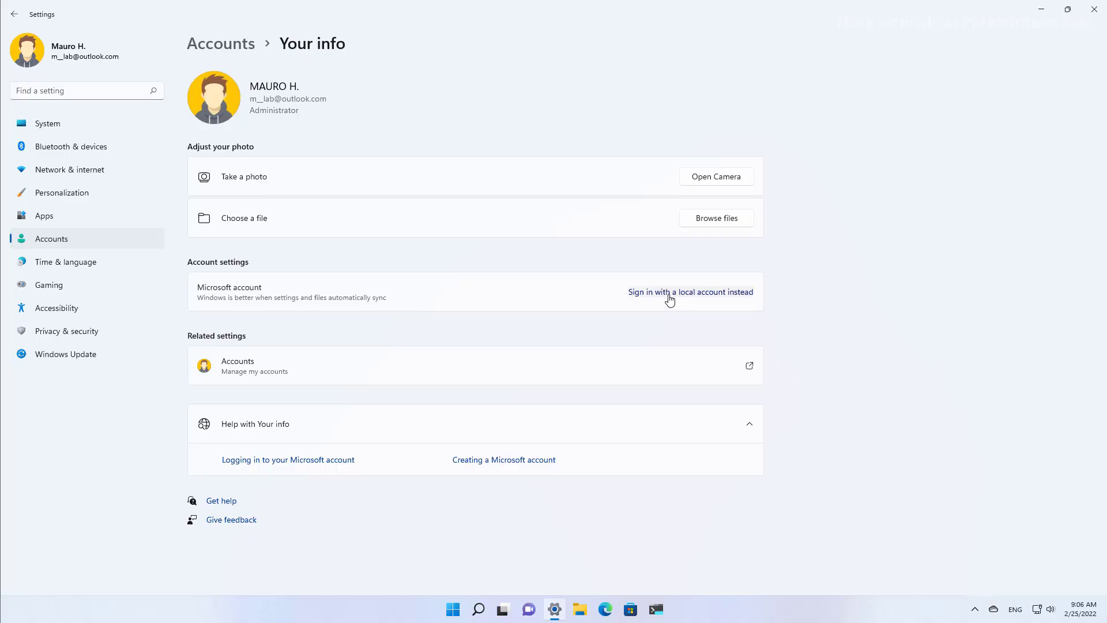
Begin switching to a local account and verify identity with the current account password
{"action": "left_click", "coordinate": [669, 300]}
{"action": "left_click", "coordinate": [638, 472]}
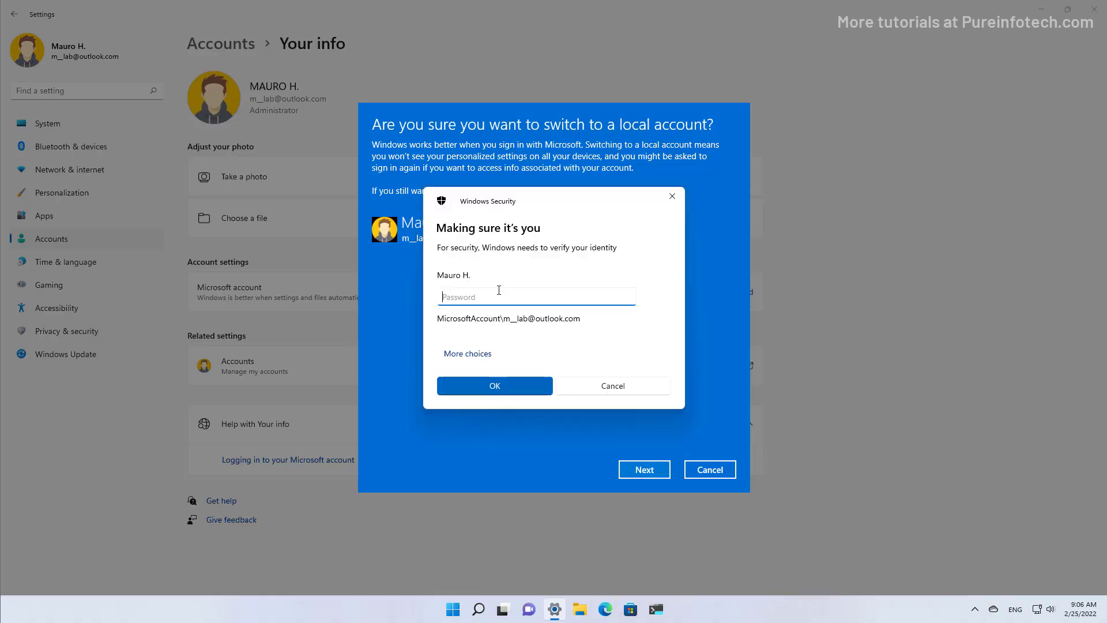
{"action": "type", "text": "••••"}
{"action": "key", "text": "BackSpace"}
{"action": "key", "text": "BackSpace"}
{"action": "key", "text": "BackSpace"}
{"action": "key", "text": "BackSpace"}
{"action": "type", "text": "•••••••••••"}
{"action": "left_click", "coordinate": [502, 384]}
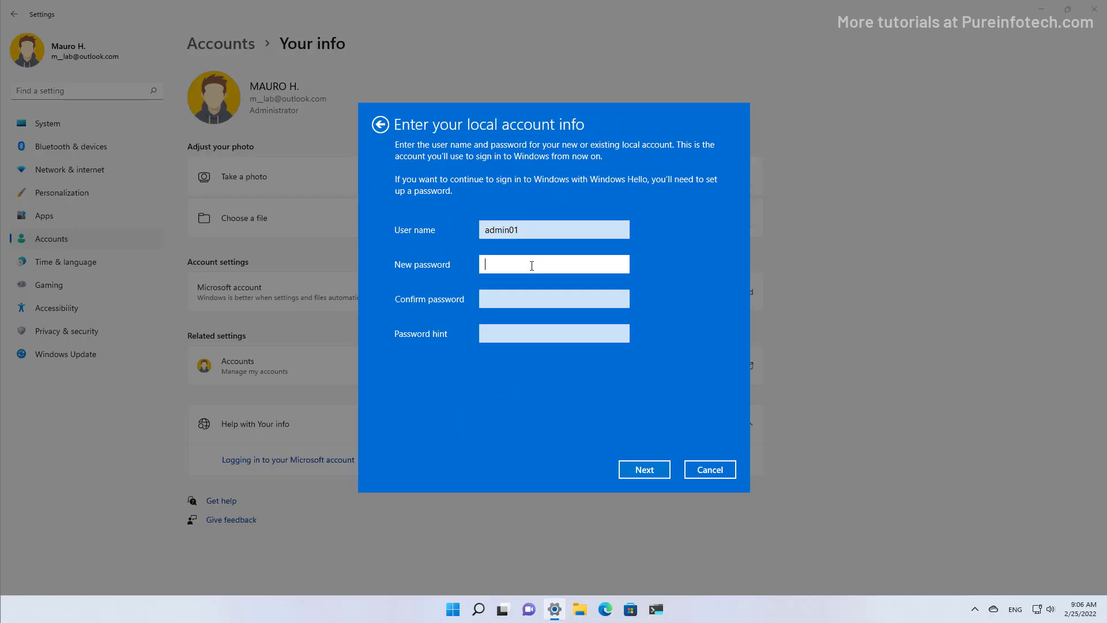
Continue past the local account details, sign out to finish, and sign back in as admin01
{"action": "left_click", "coordinate": [515, 298]}
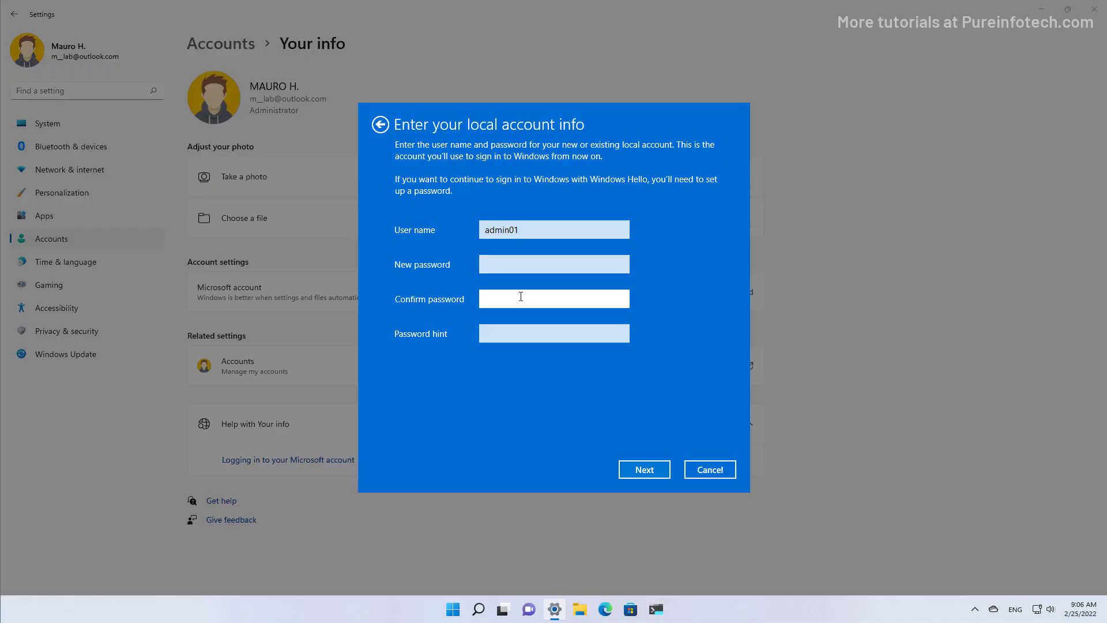
{"action": "left_click", "coordinate": [521, 268]}
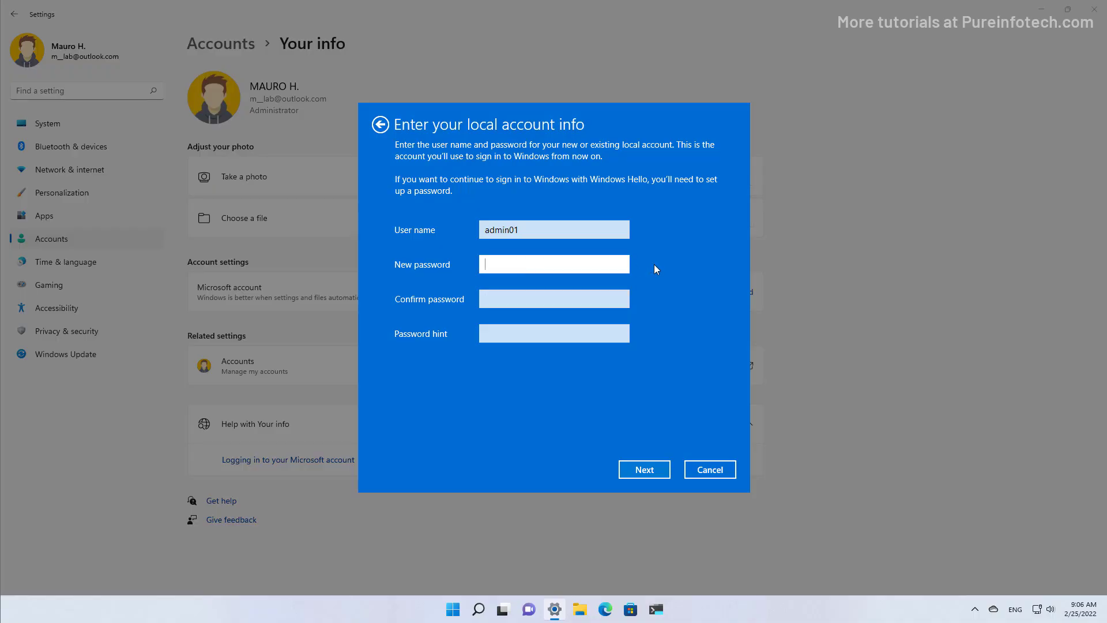
{"action": "left_click", "coordinate": [653, 471]}
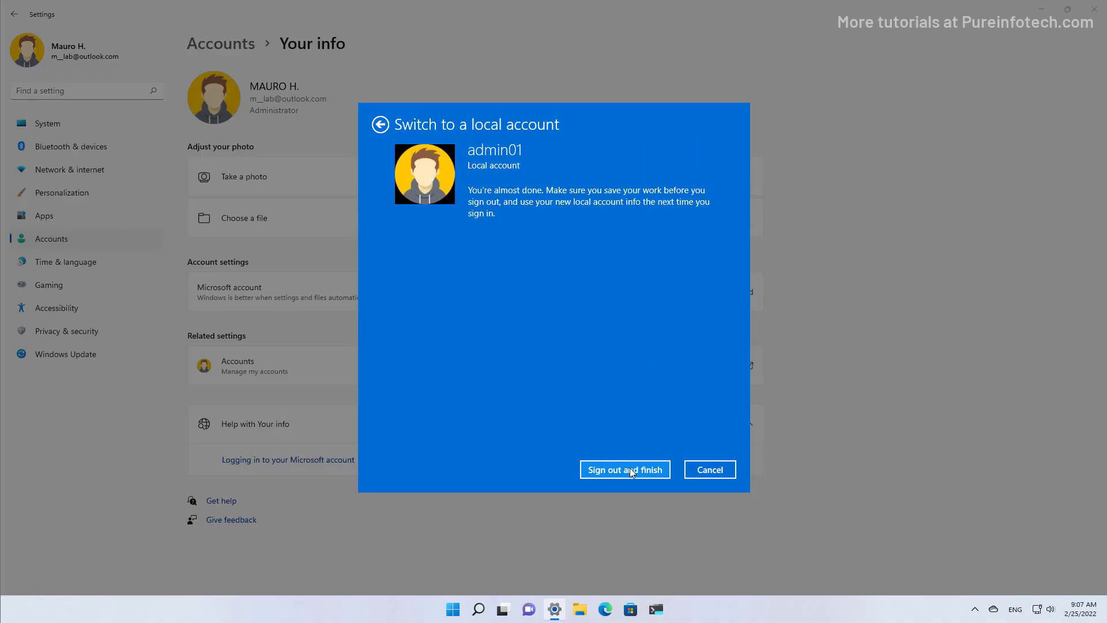
{"action": "left_click", "coordinate": [630, 469]}
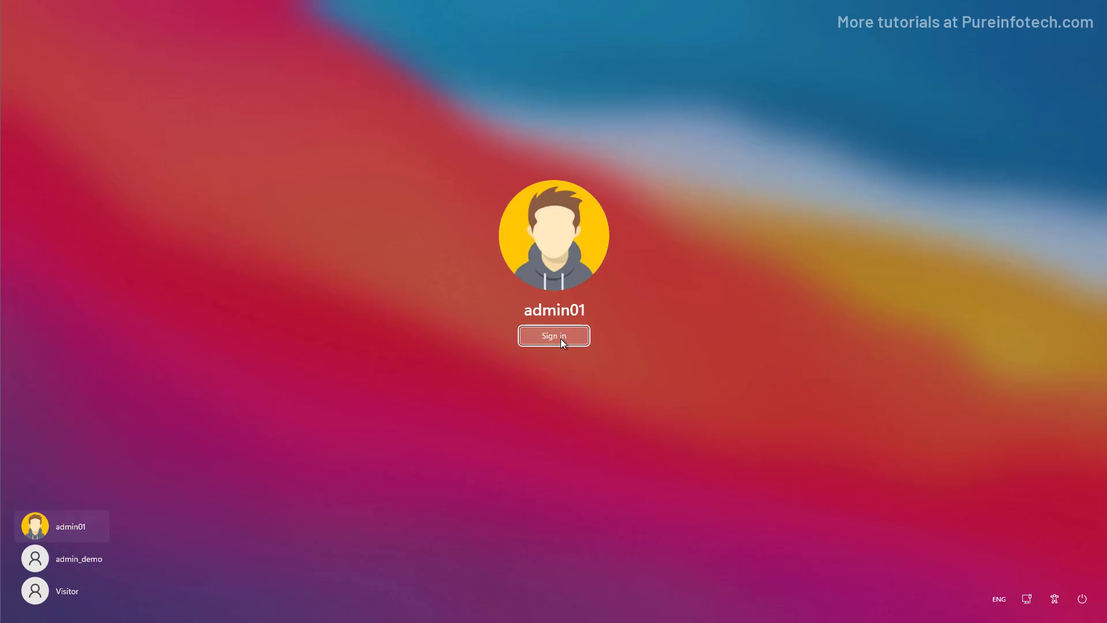
{"action": "left_click", "coordinate": [560, 339]}
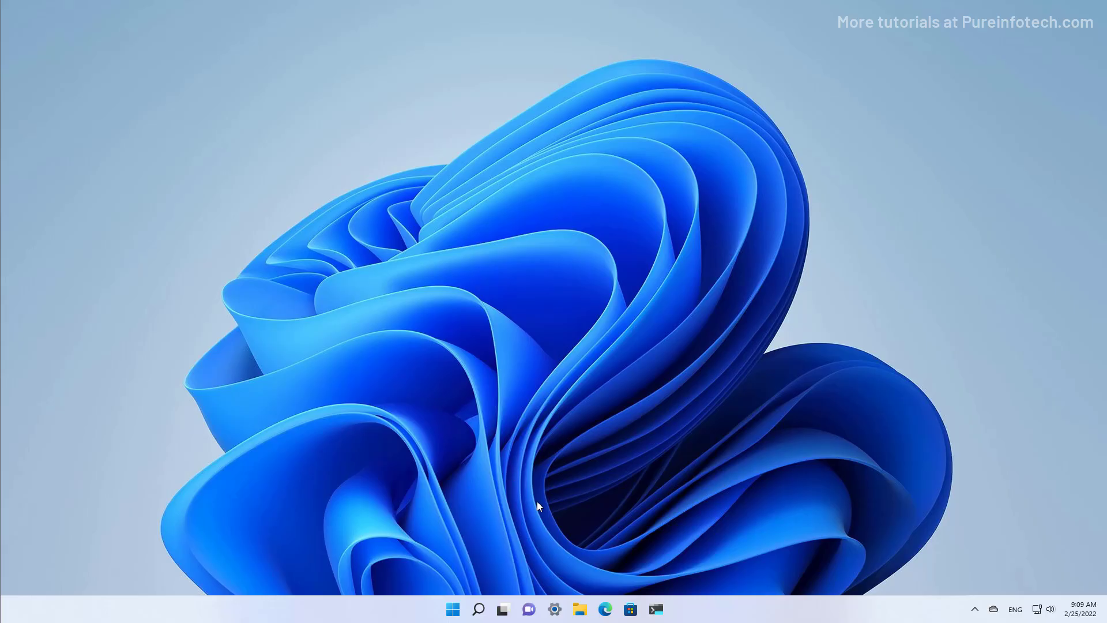
Launch Settings and expand the Password entry under Accounts › Sign-in options
{"action": "key", "text": "super"}
{"action": "type", "text": "settings"}
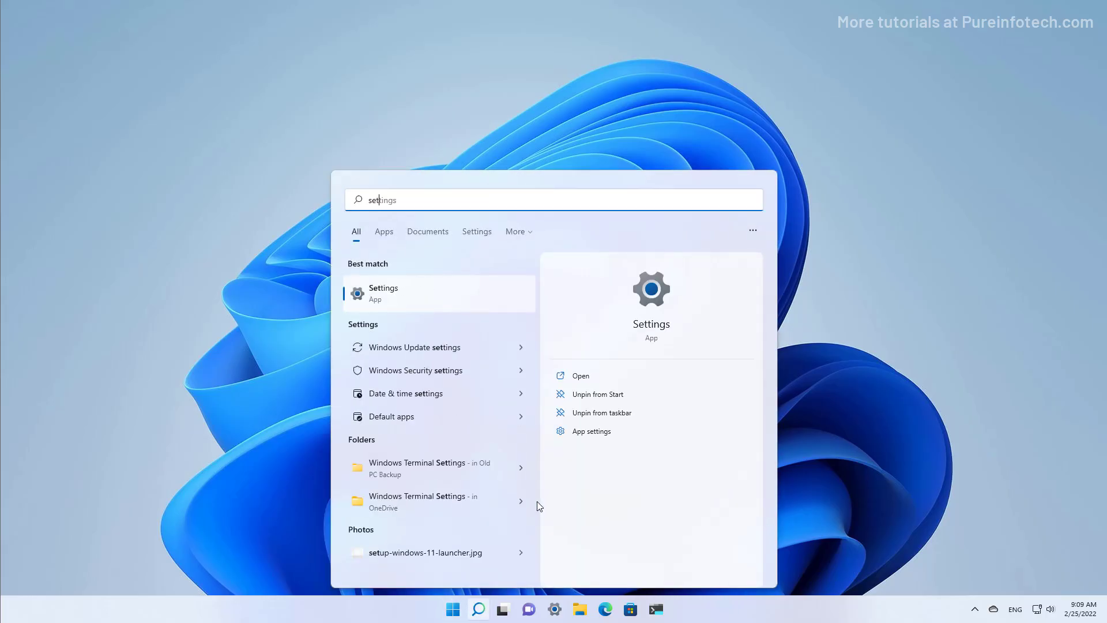
{"action": "left_click", "coordinate": [430, 282]}
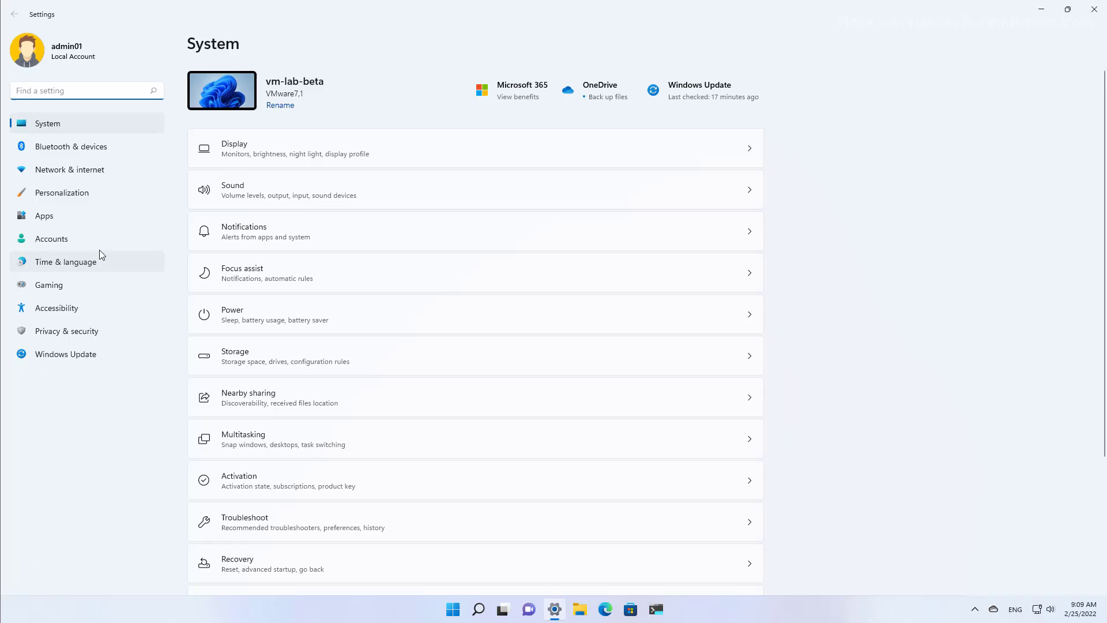
{"action": "left_click", "coordinate": [70, 241]}
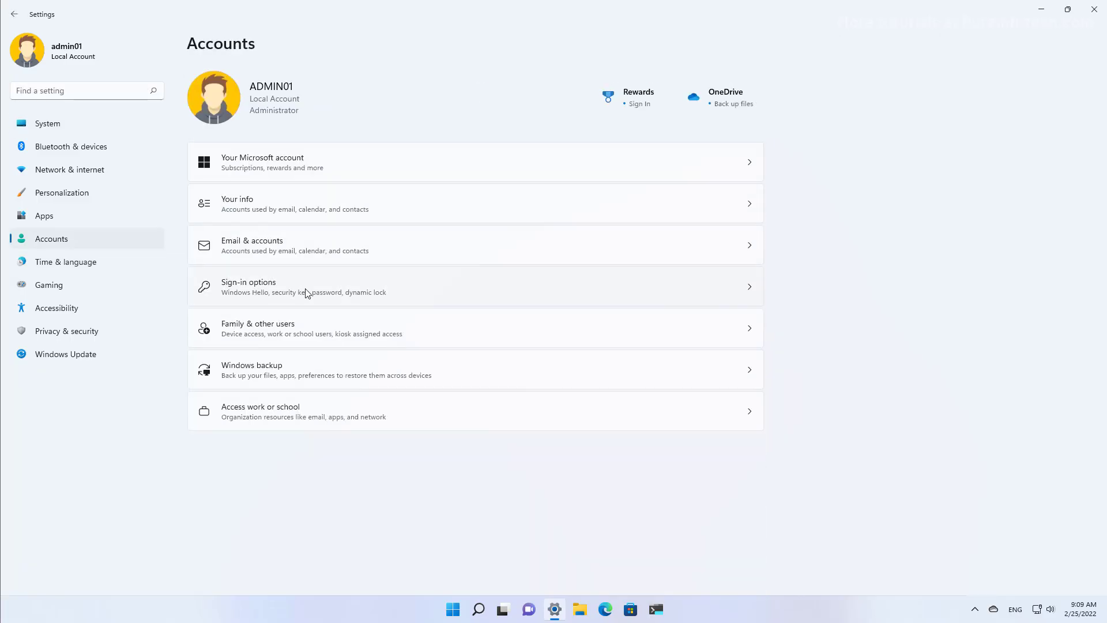
{"action": "left_click", "coordinate": [307, 293]}
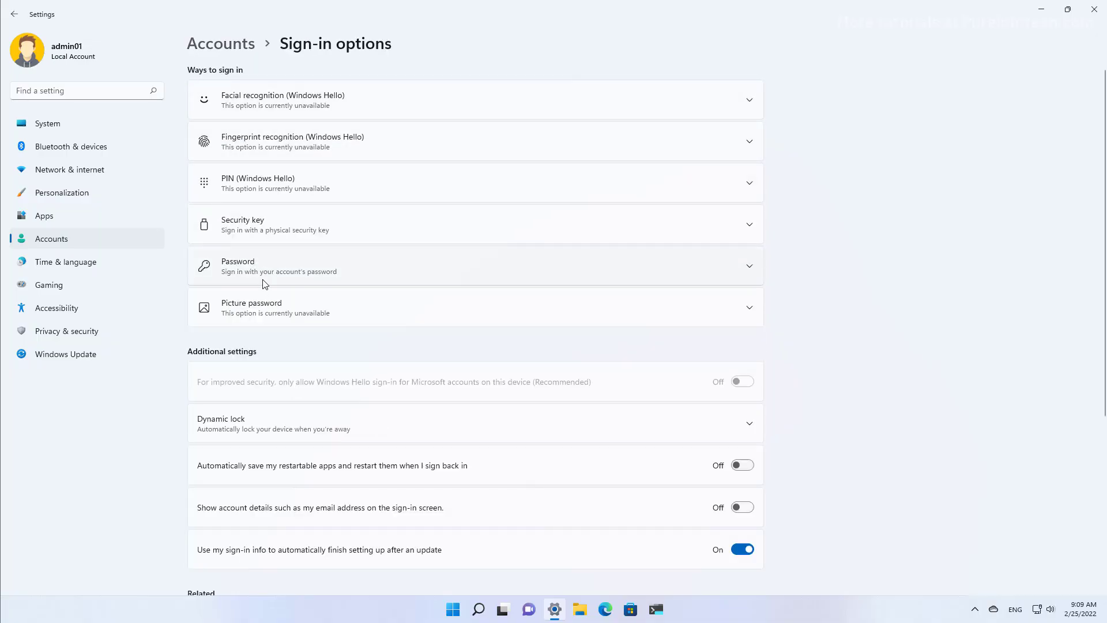
{"action": "left_click", "coordinate": [262, 267]}
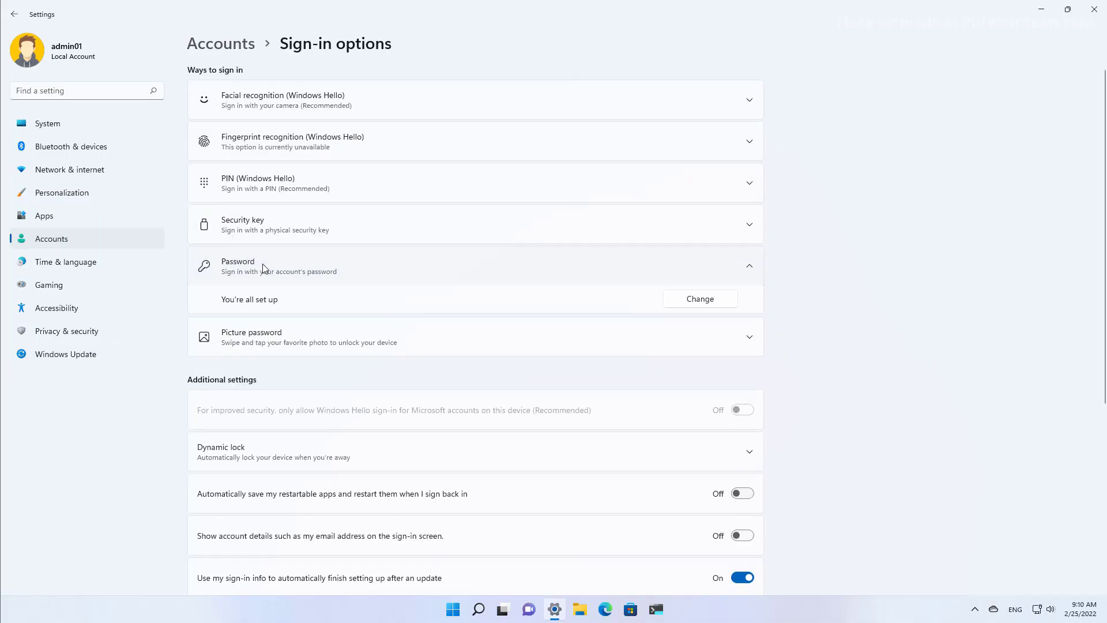
Change admin01's password: enter the current one, leave the new password fields blank, and finish
{"action": "left_click", "coordinate": [698, 303]}
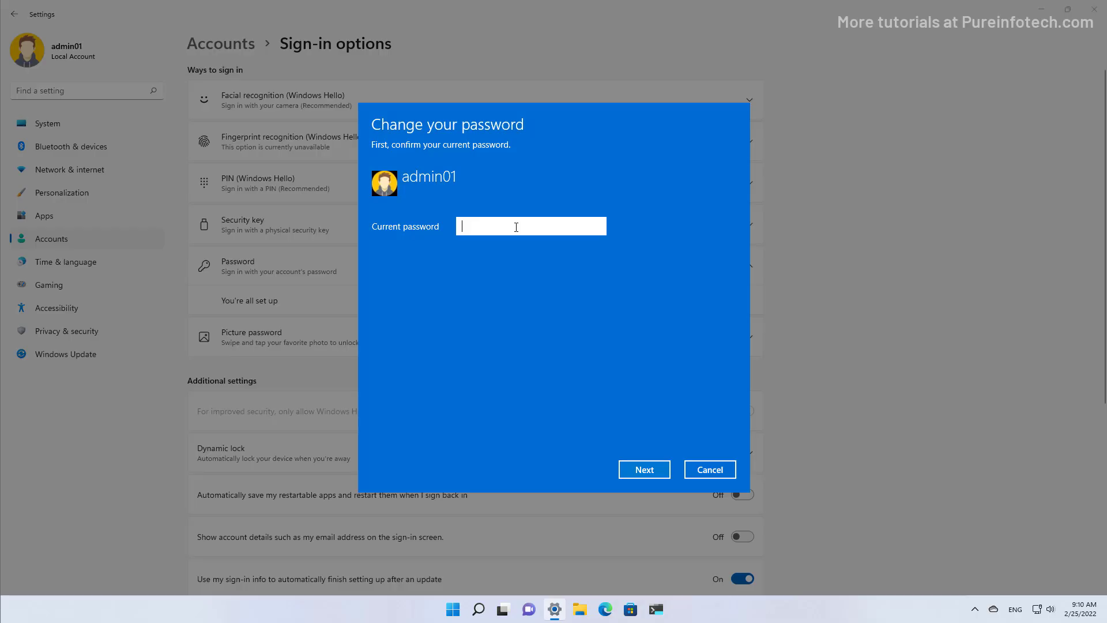
{"action": "type", "text": "********"}
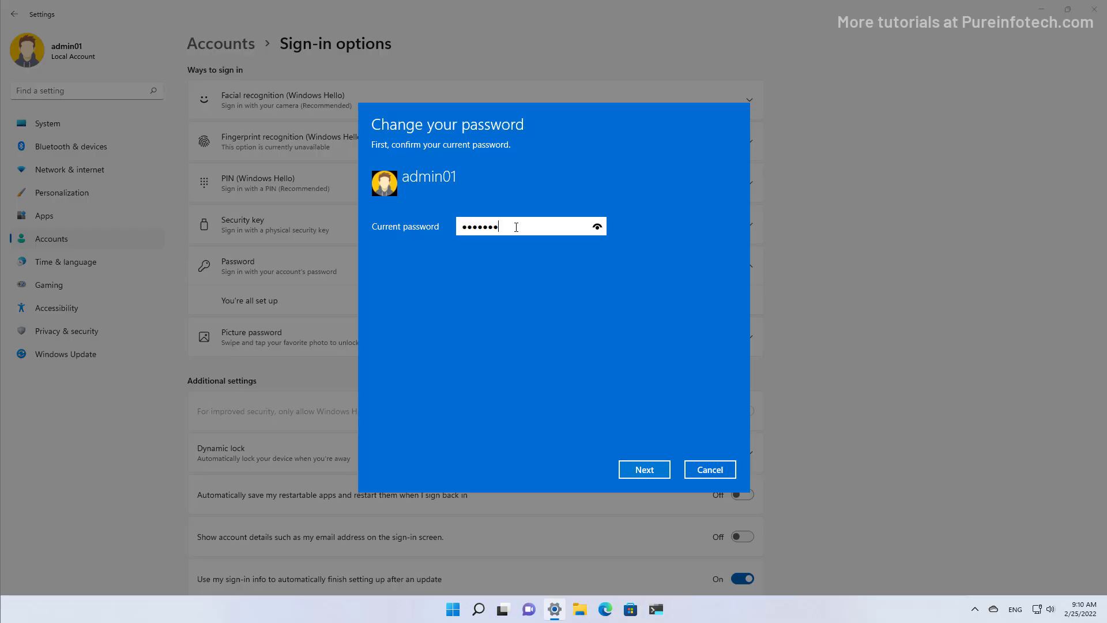
{"action": "key", "text": "Return"}
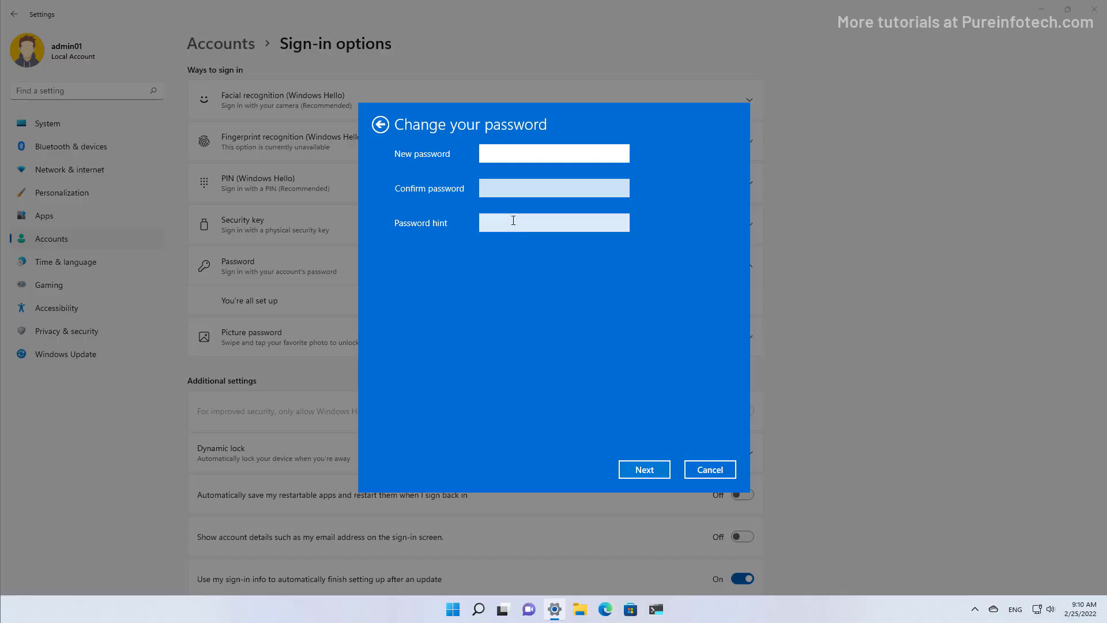
{"action": "left_click", "coordinate": [498, 183]}
{"action": "left_click", "coordinate": [495, 152]}
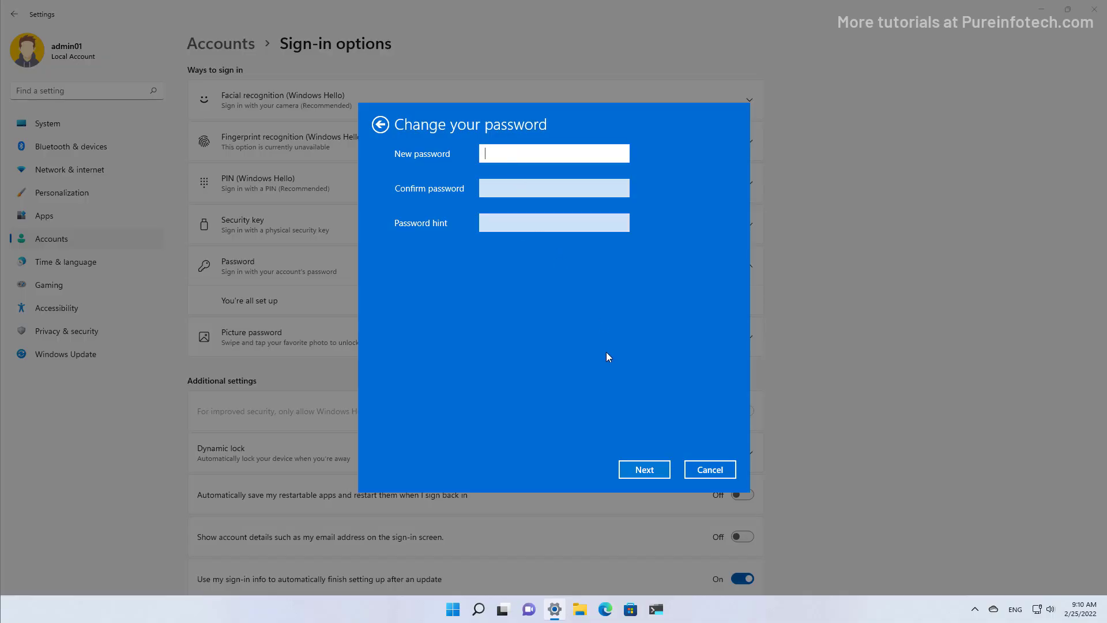
{"action": "left_click", "coordinate": [645, 470]}
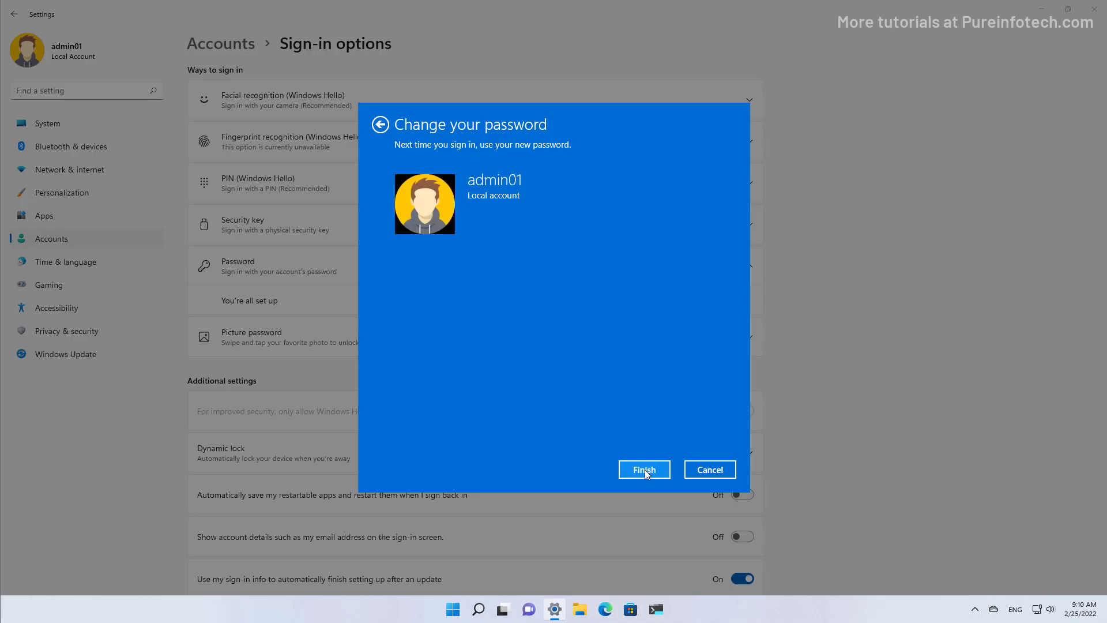
{"action": "left_click", "coordinate": [644, 470]}
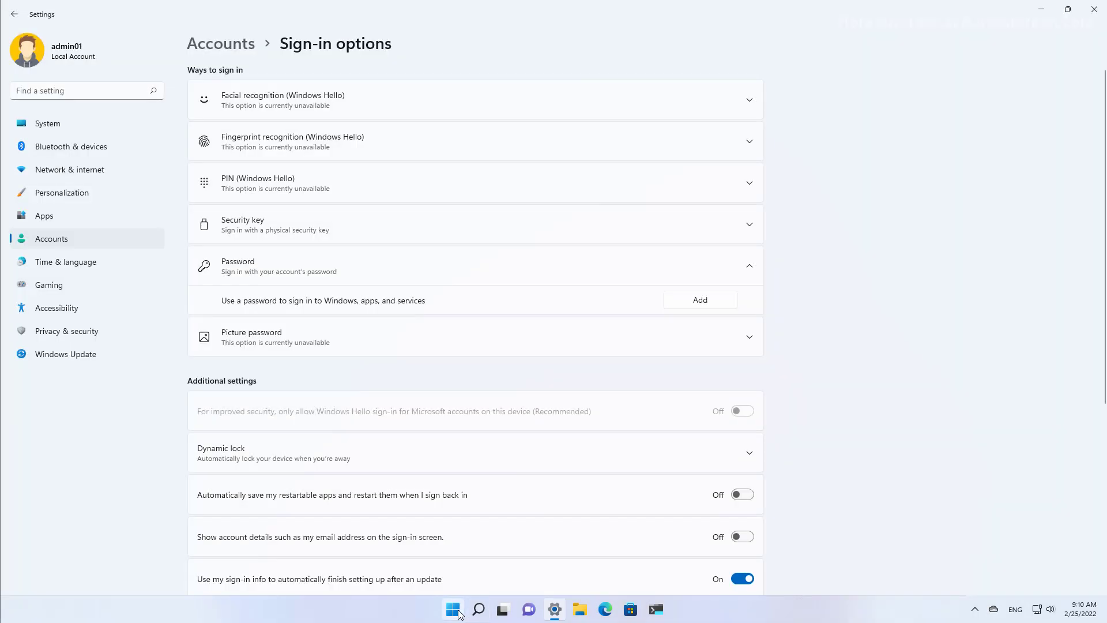
Open Start, view the admin01 account options, then dismiss them to return to the desktop
{"action": "left_click", "coordinate": [458, 611]}
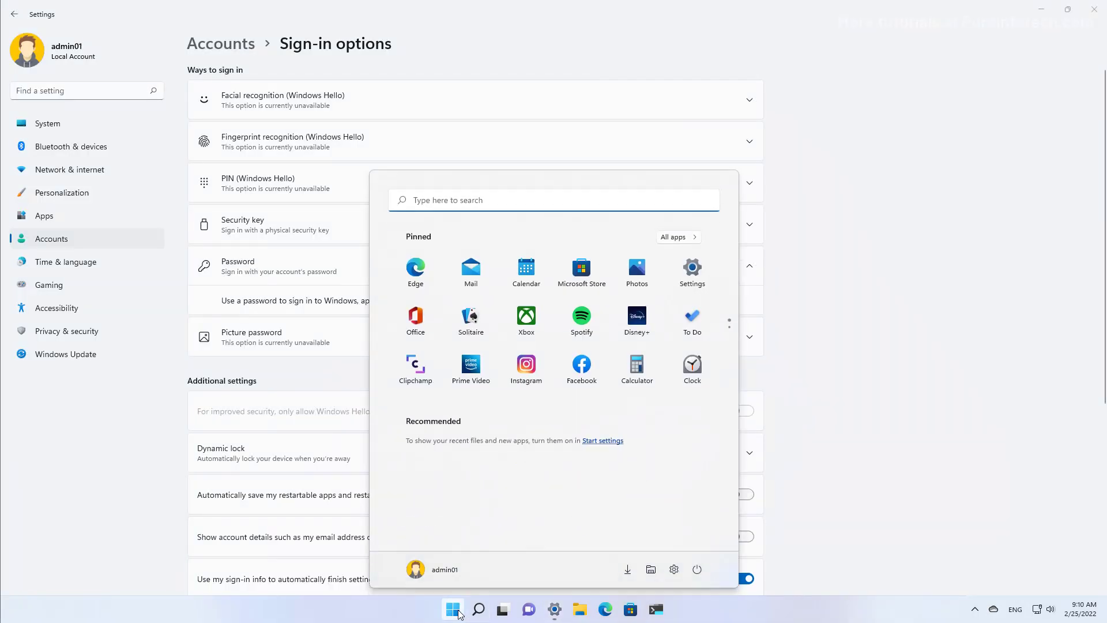
{"action": "left_click", "coordinate": [455, 572]}
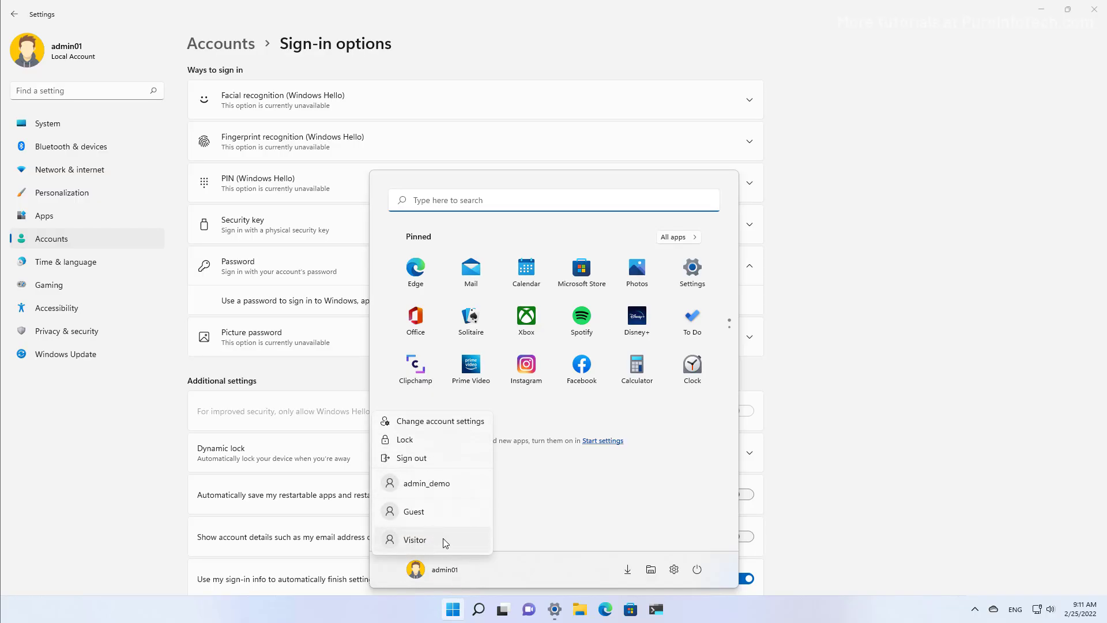
{"action": "left_click", "coordinate": [709, 570]}
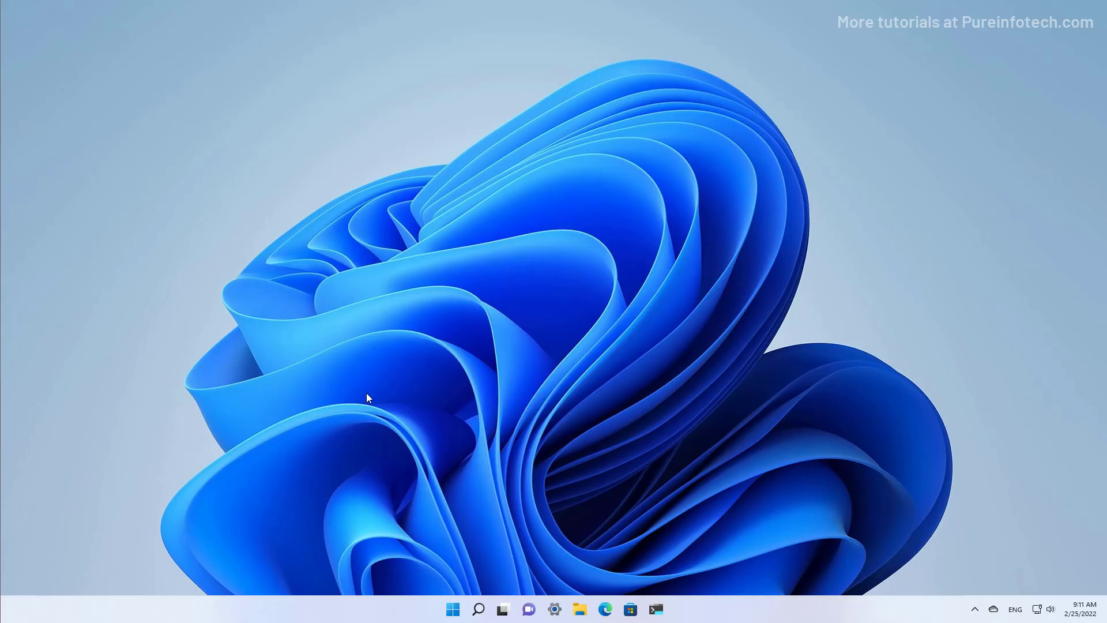
Search 'ter' in Start and run Terminal Preview as administrator, accepting the UAC prompt
{"action": "key", "text": "super"}
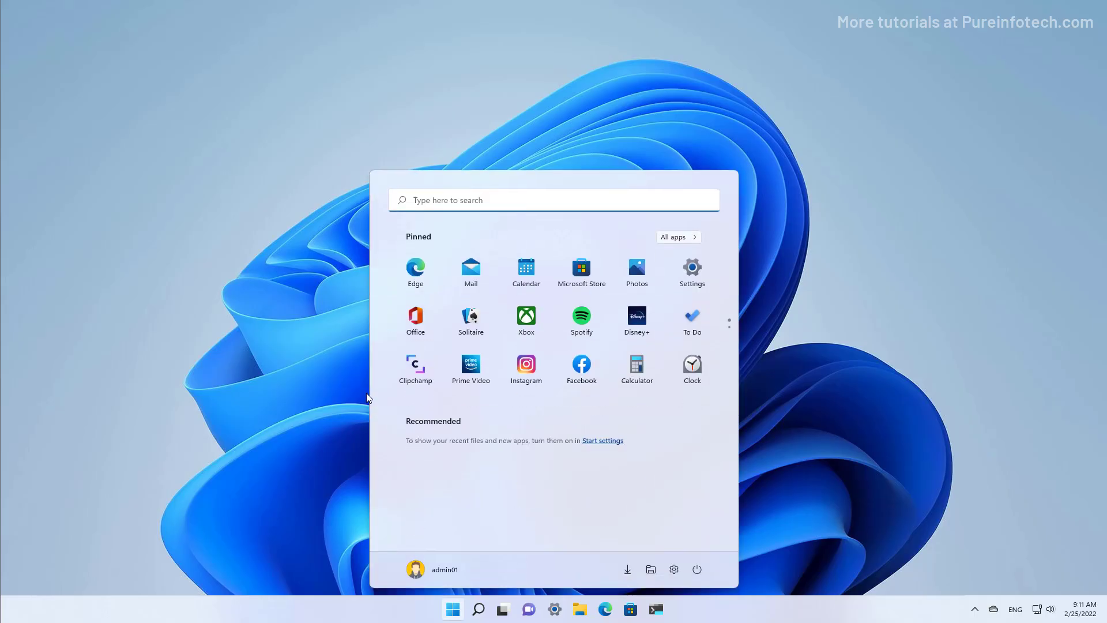
{"action": "type", "text": "ter"}
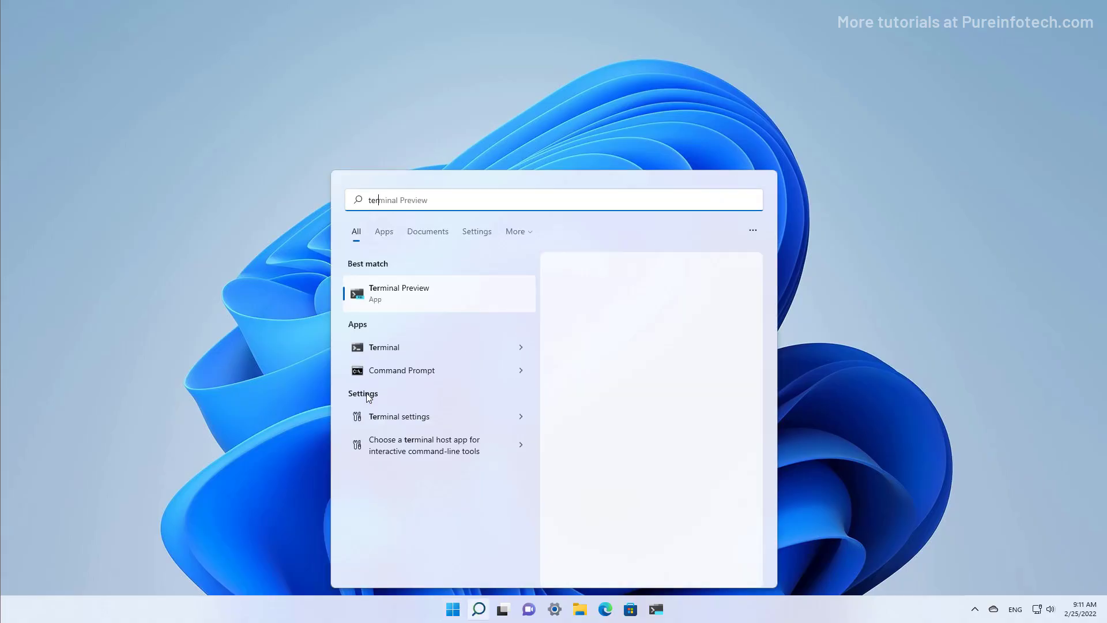
{"action": "right_click", "coordinate": [413, 298]}
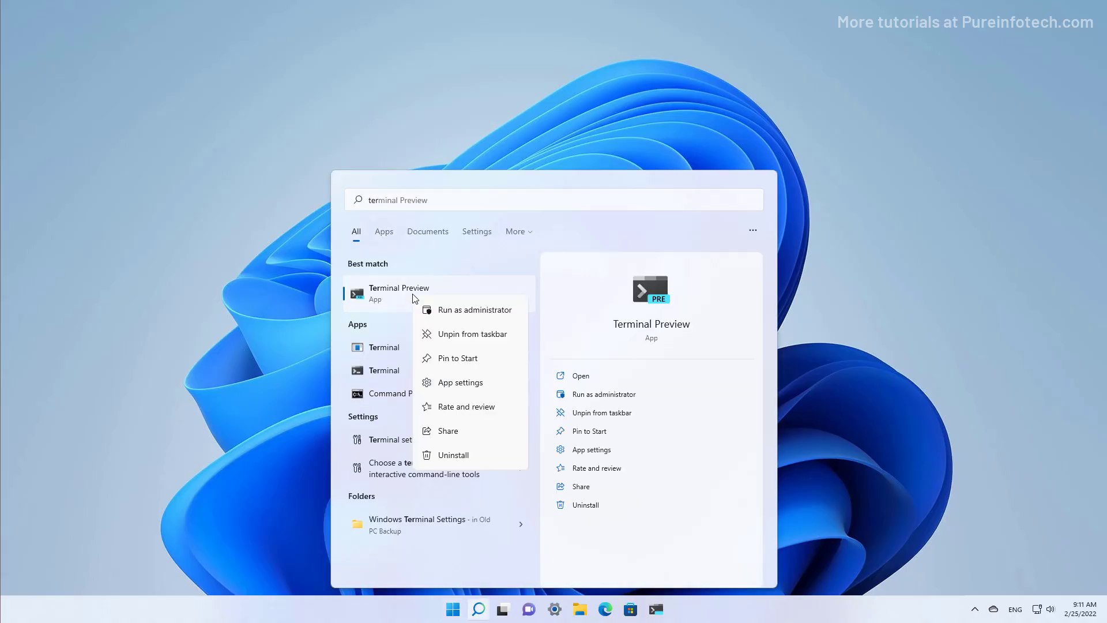
{"action": "left_click", "coordinate": [456, 311]}
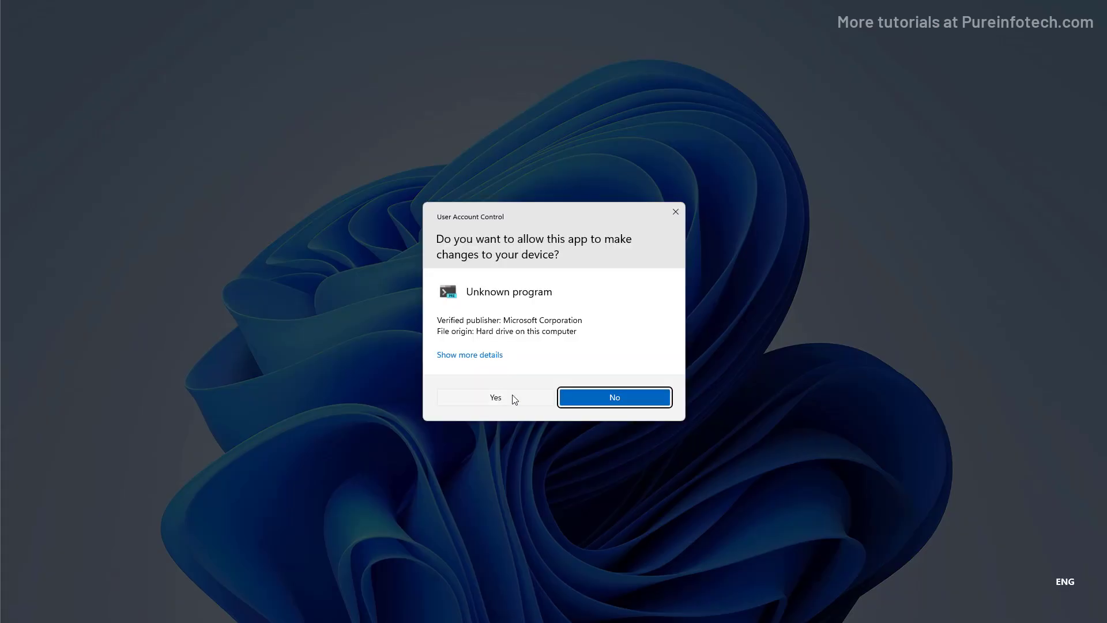
{"action": "left_click", "coordinate": [513, 399]}
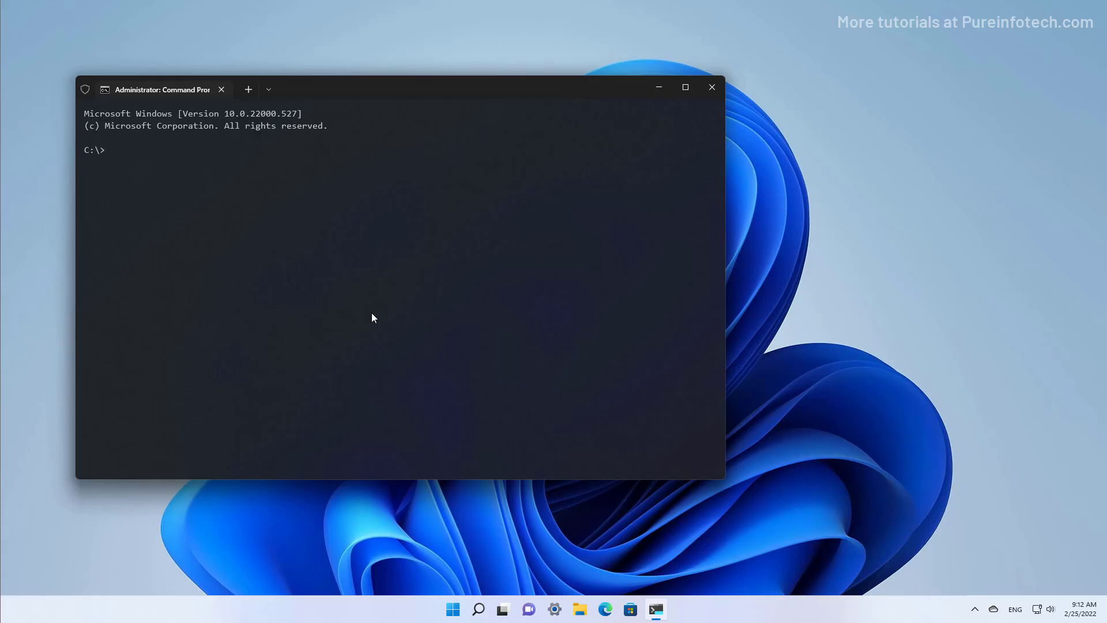
Run 'net user' to list accounts, then 'net user admin01 *' submitting an empty password
{"action": "type", "text": "net user"}
{"action": "key", "text": "Return"}
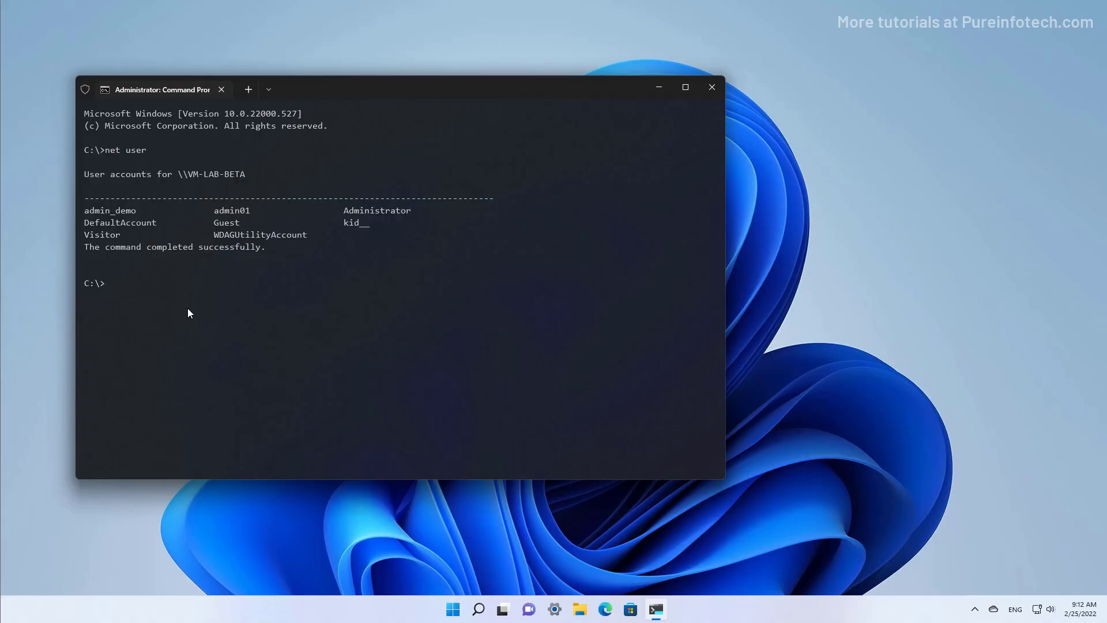
{"action": "type", "text": "net user"}
{"action": "key", "text": "BackSpace"}
{"action": "key", "text": "BackSpace"}
{"action": "key", "text": "BackSpace"}
{"action": "type", "text": "ser"}
{"action": "key", "text": "Return"}
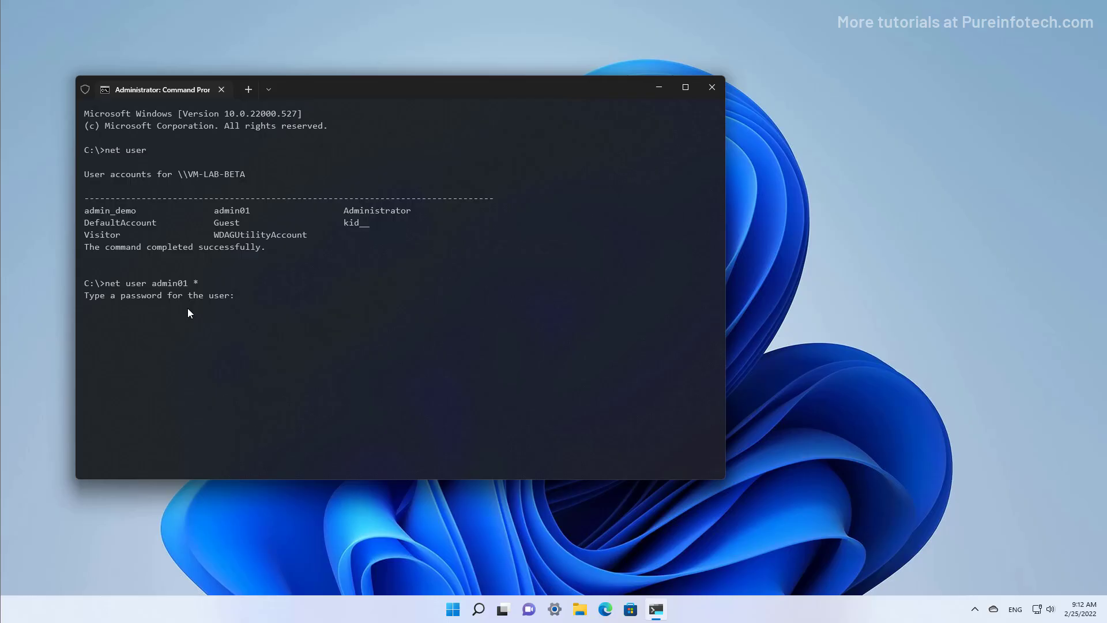
{"action": "key", "text": "Return"}
{"action": "key", "text": "Return"}
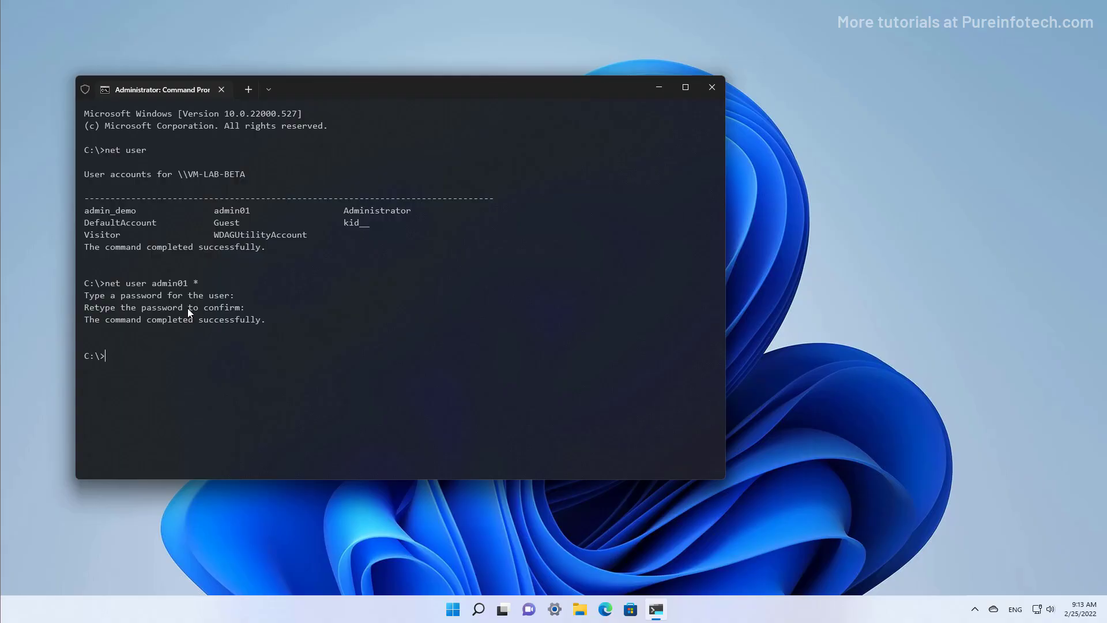
Use Win+D to hide the terminal and show the empty desktop
{"action": "key", "text": "super+d"}
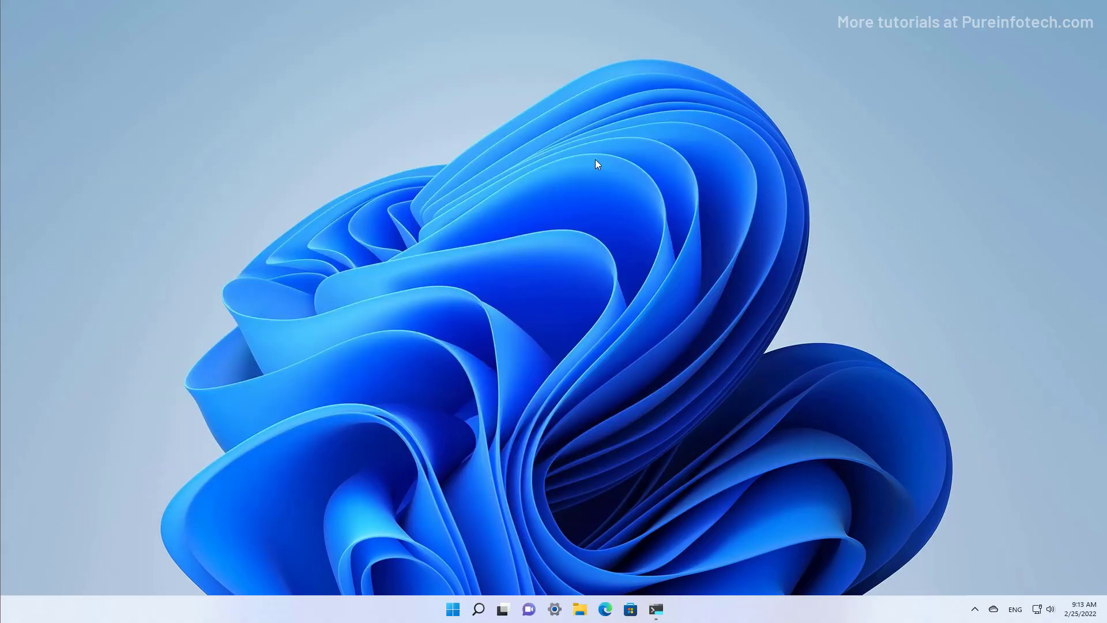